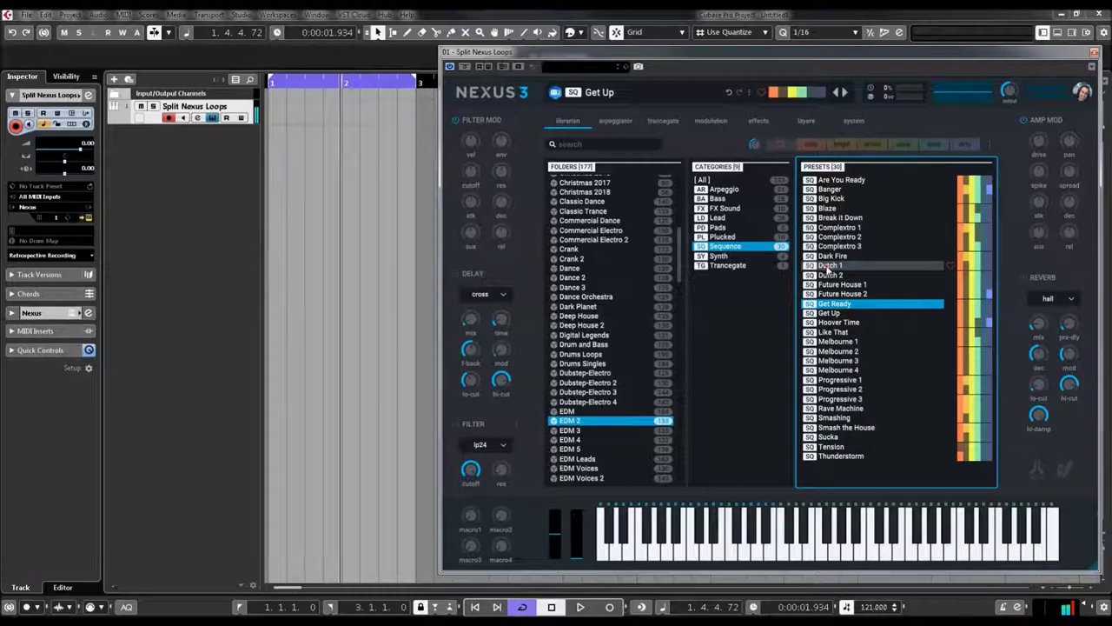
Step: Load the Get Up sequence preset and create an empty two-bar MIDI part on the Split Nexus Loops track
left_click(828, 314)
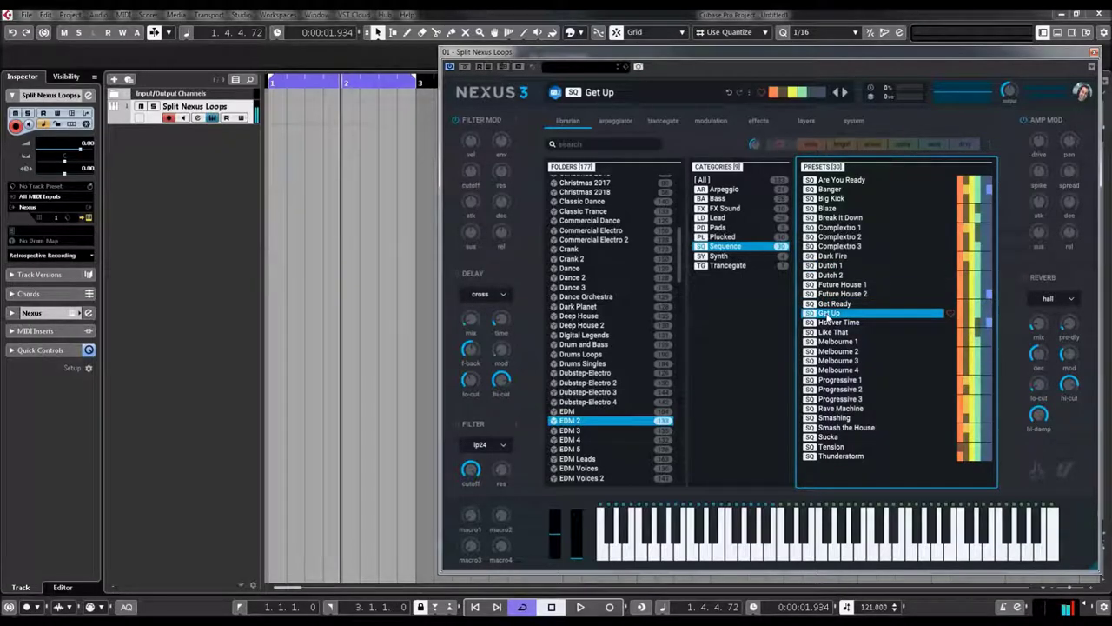
left_click_drag(818, 311, 313, 119)
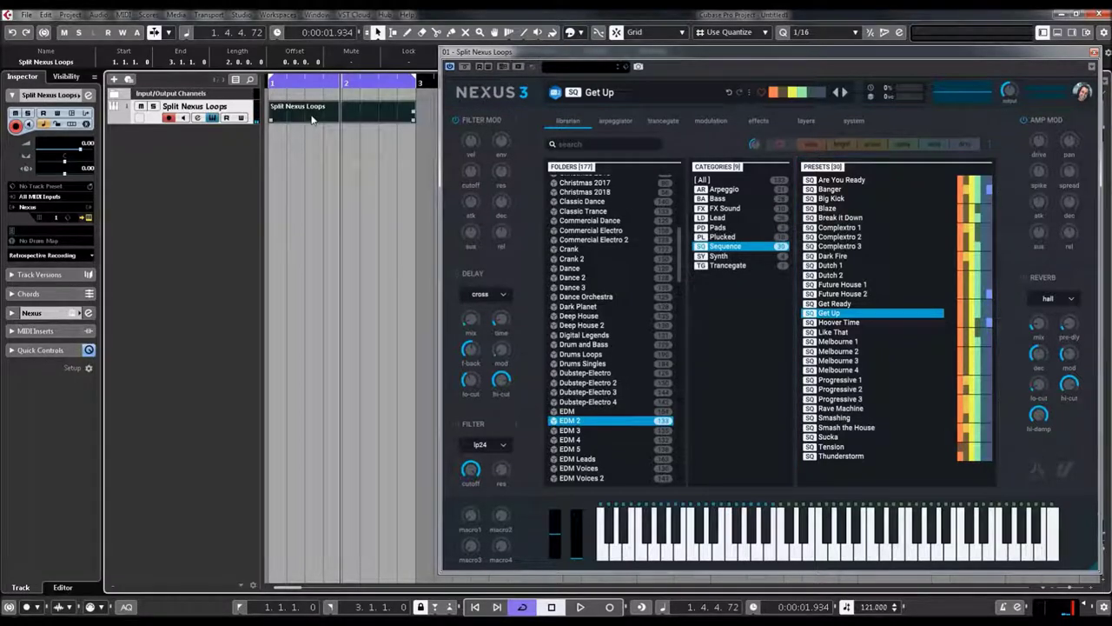
Step: Draw a two-bar A1 note across the full length of the MIDI part and close the note editor
double_click(312, 119)
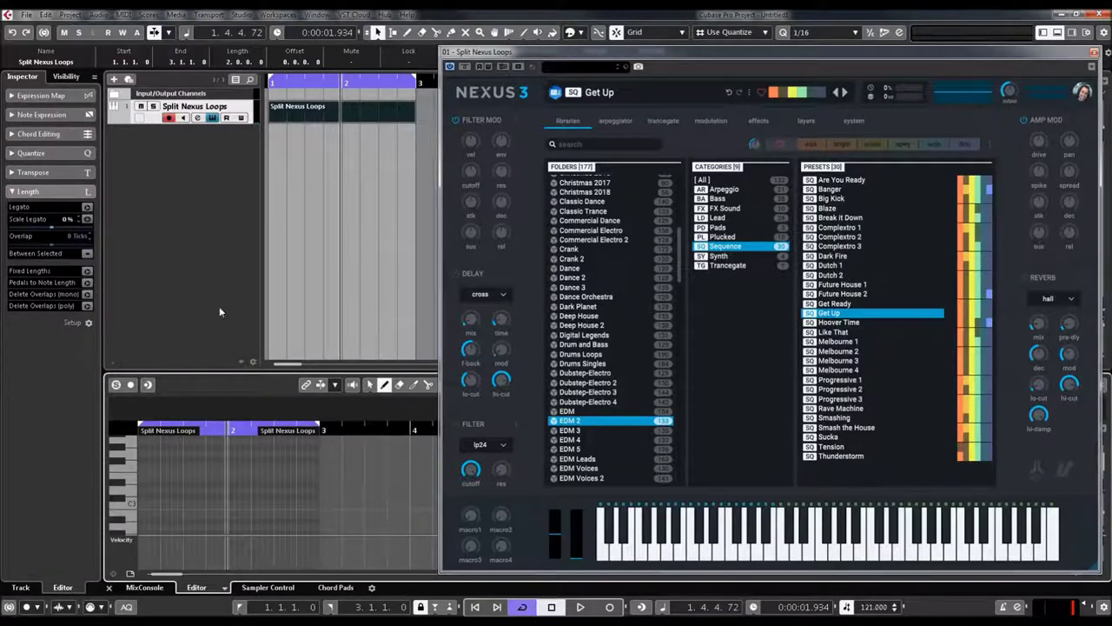
left_click_drag(230, 373, 236, 304)
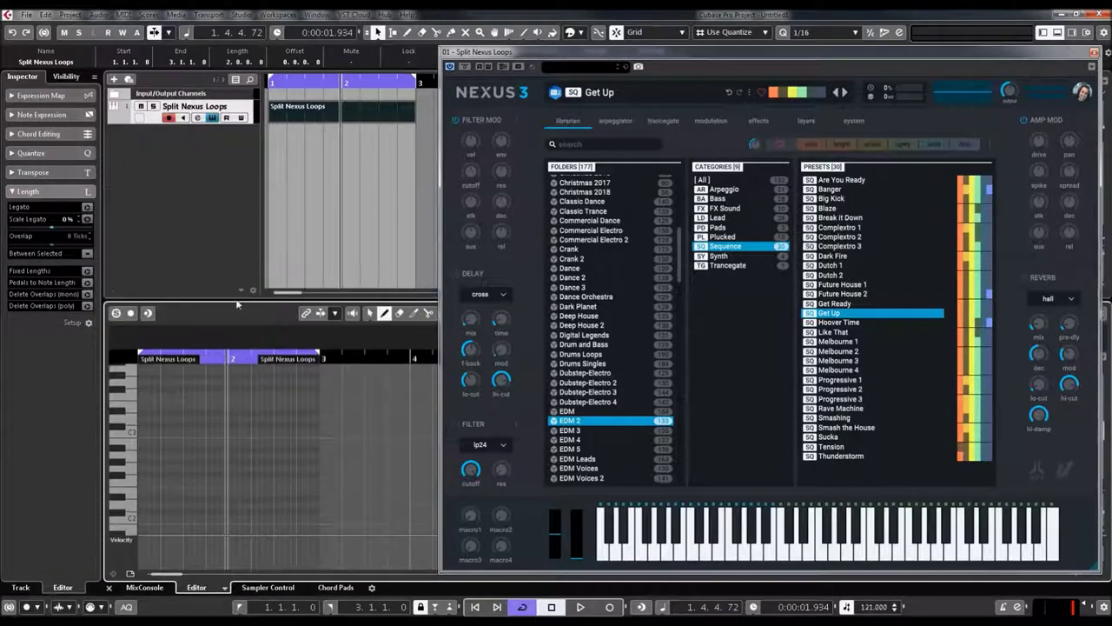
scroll(247, 455, "down", 2)
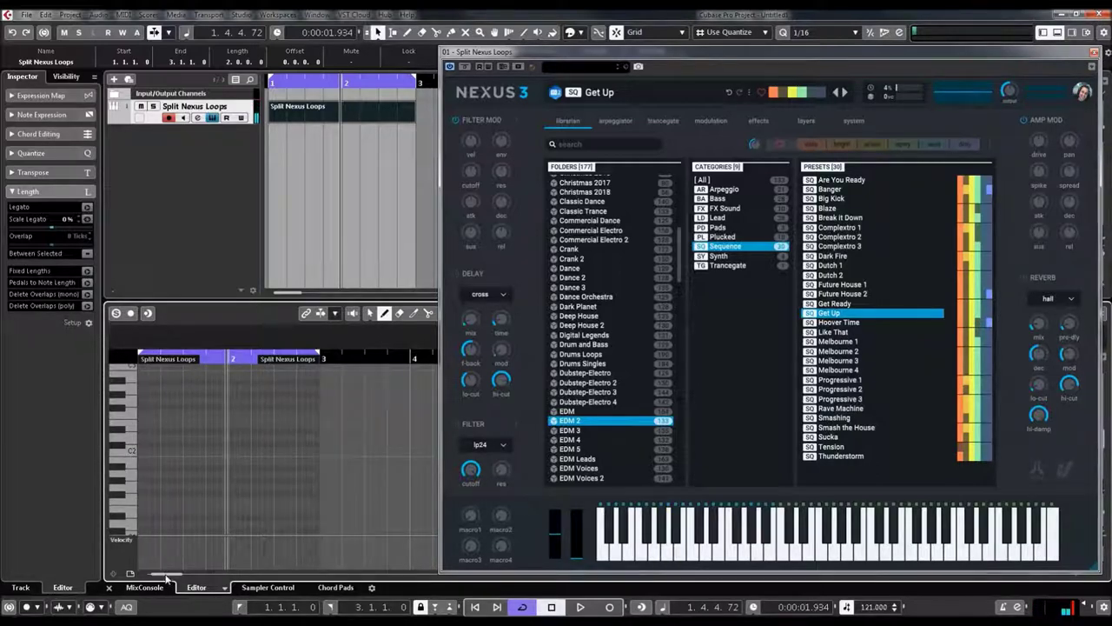
left_click_drag(165, 576, 163, 576)
left_click_drag(236, 473, 417, 474)
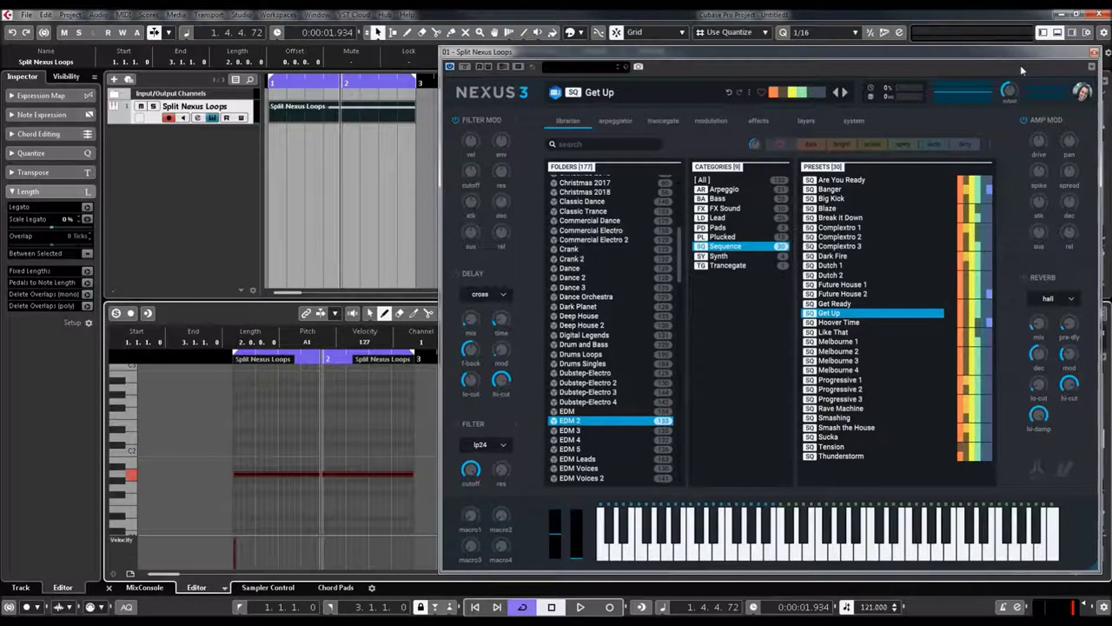
left_click(1057, 33)
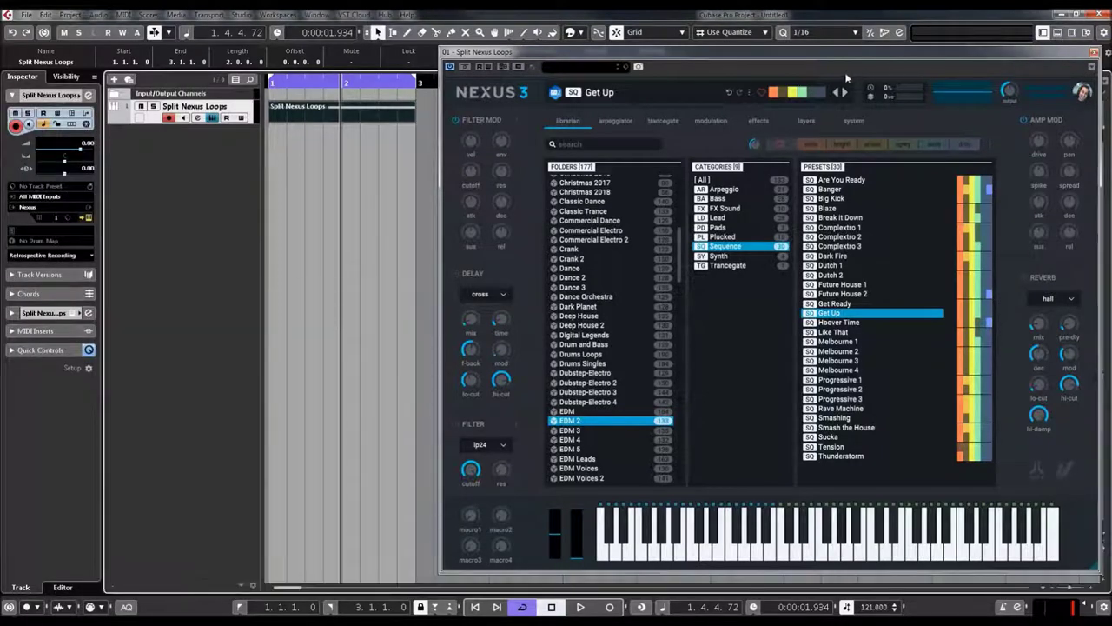
Step: Play the MIDI part from the start of the project to hear the full Get Up preset
left_click_drag(832, 50, 839, 53)
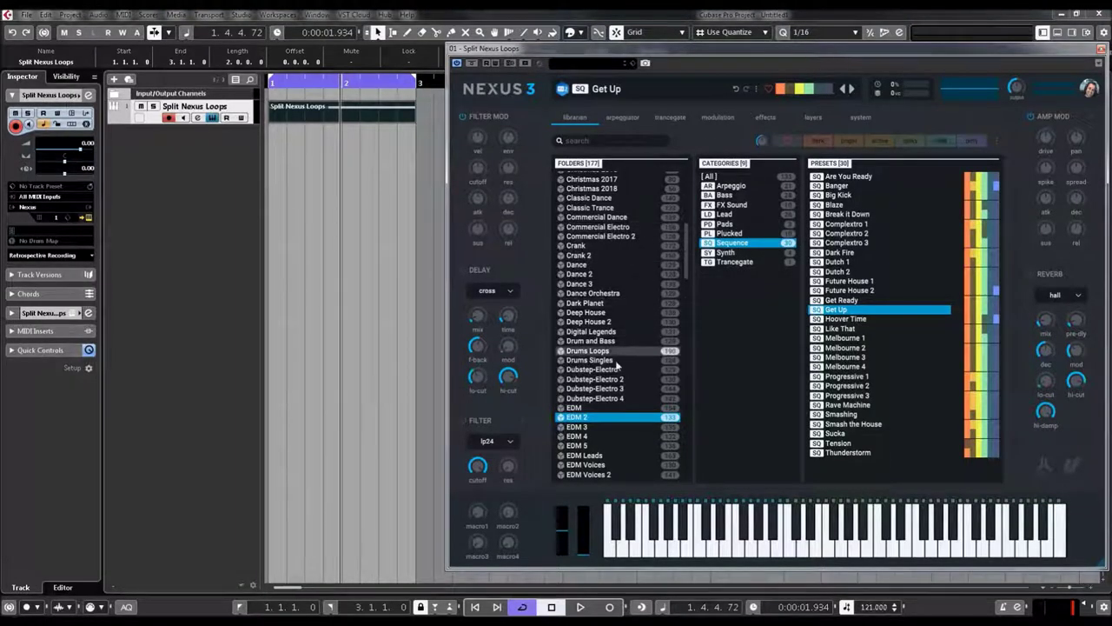
left_click(554, 607)
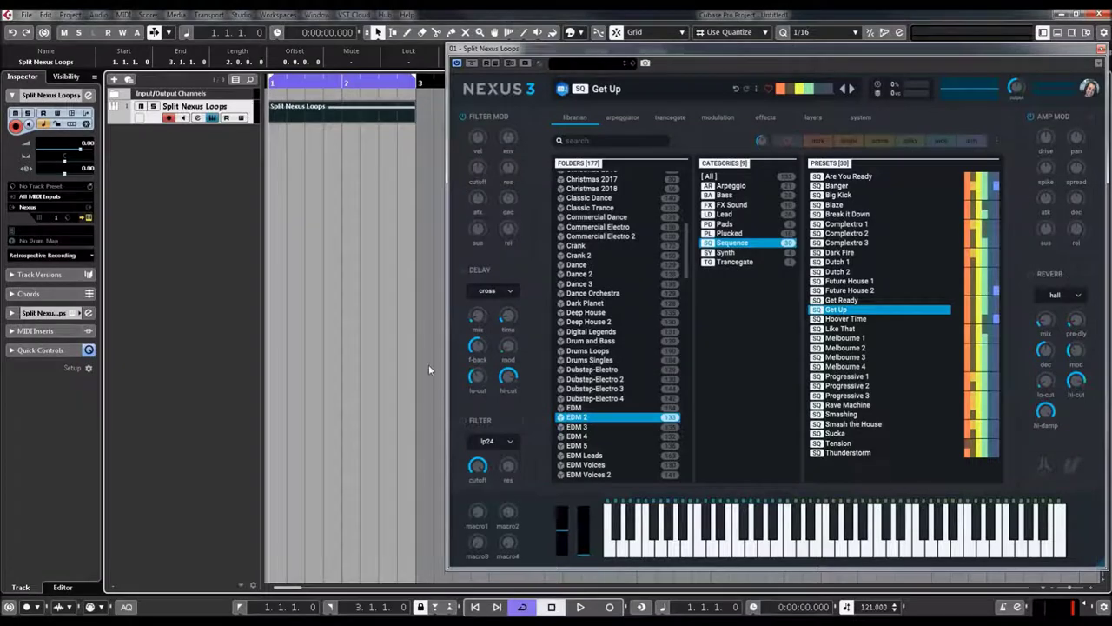
key("space")
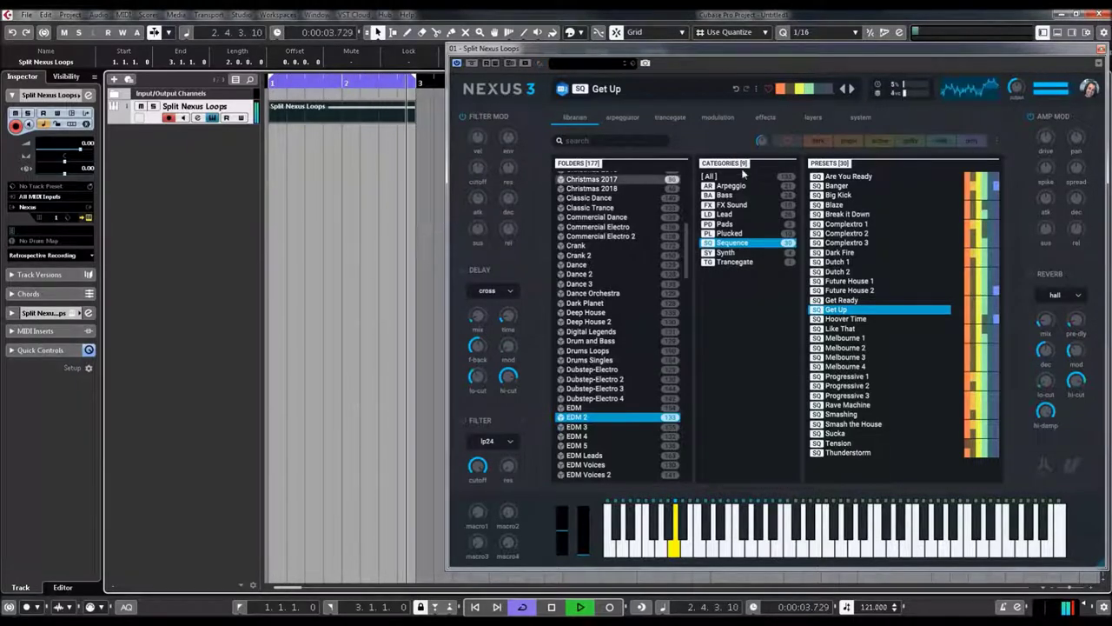
Step: Stop playback and switch off the oscillators of the Get Up preset's layers, beginning with layer3
left_click(815, 119)
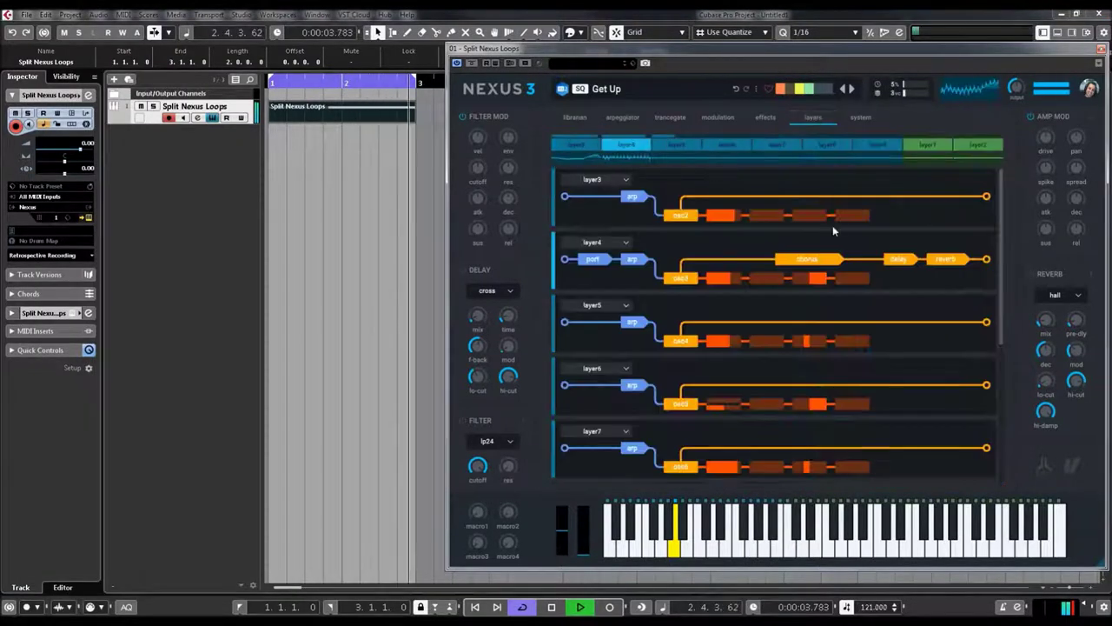
mouse_move(738, 219)
key("space")
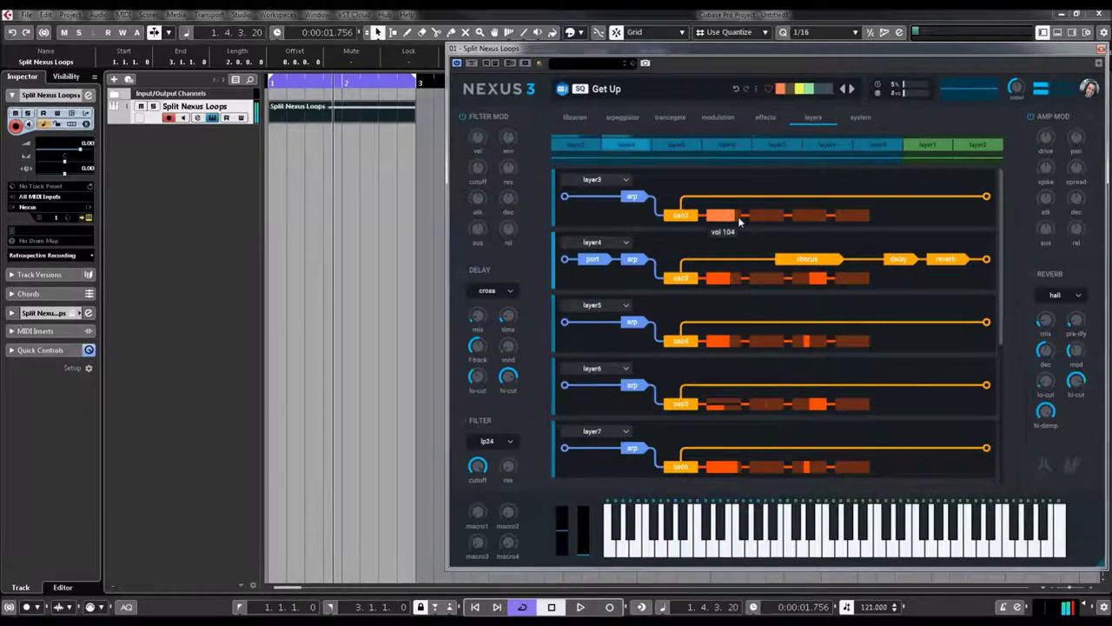
left_click(681, 217)
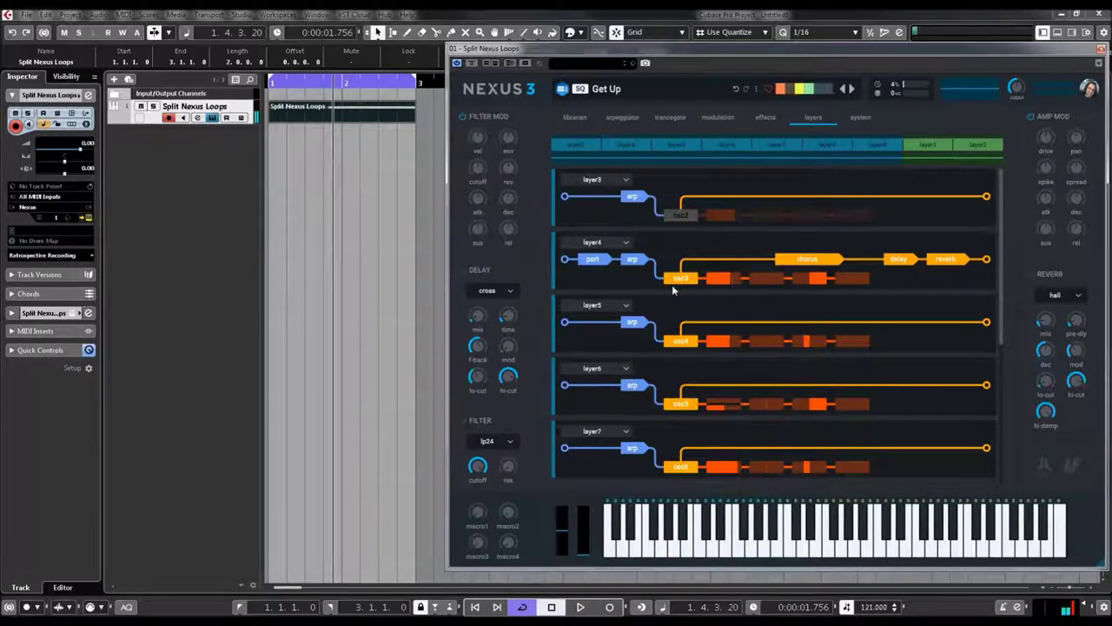
left_click(676, 278)
left_click(684, 343)
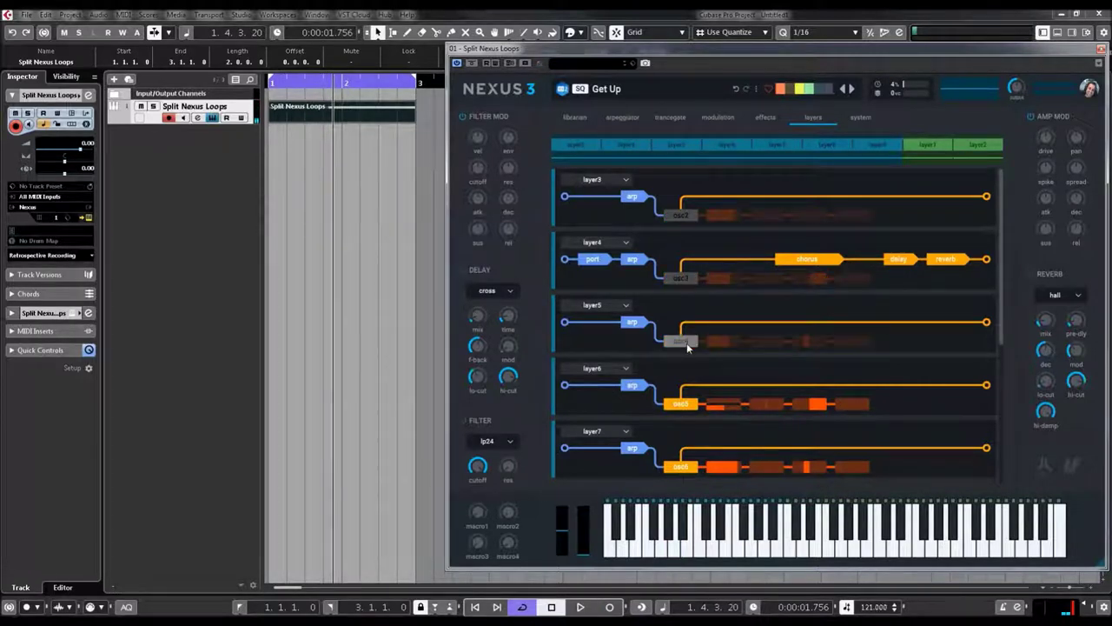
left_click(681, 405)
scroll(689, 395, "down", 2)
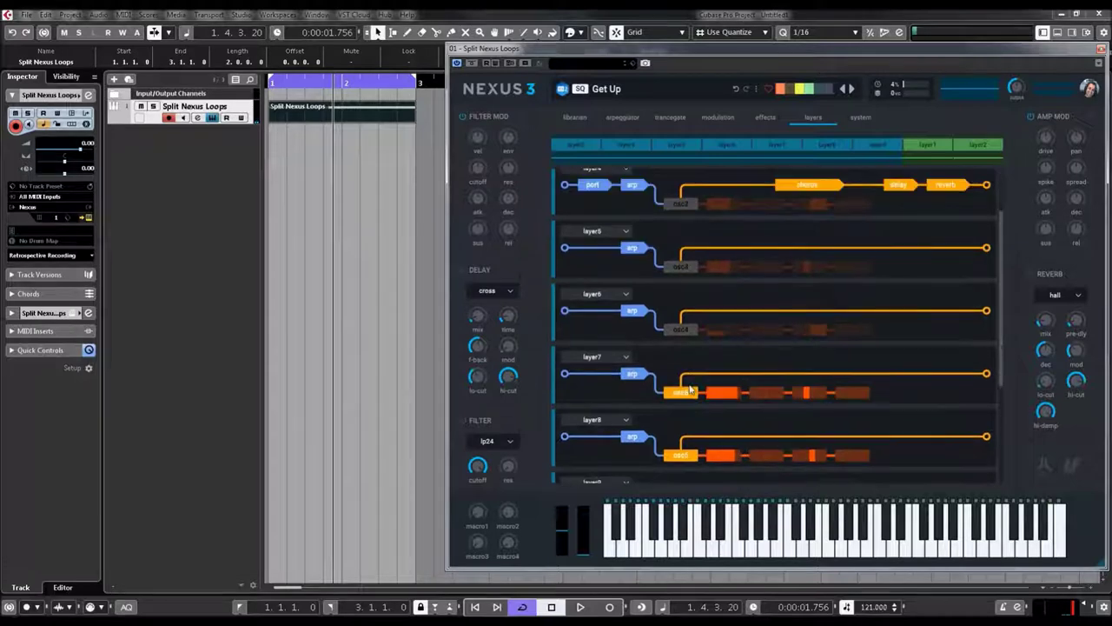
left_click(683, 343)
left_click(681, 407)
scroll(682, 409, "down", 2)
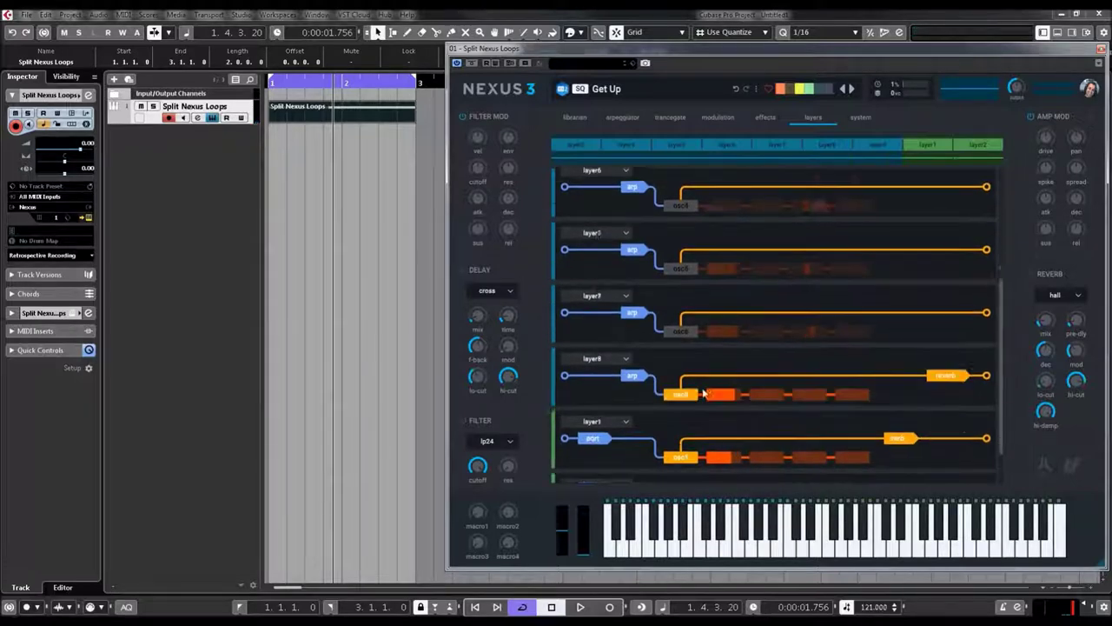
left_click(681, 369)
left_click(682, 431)
scroll(691, 414, "down", 1)
Step: Switch the oscillator of layer3 back on and audition that layer alone from the project start
scroll(697, 410, "up", 4)
left_click(681, 216)
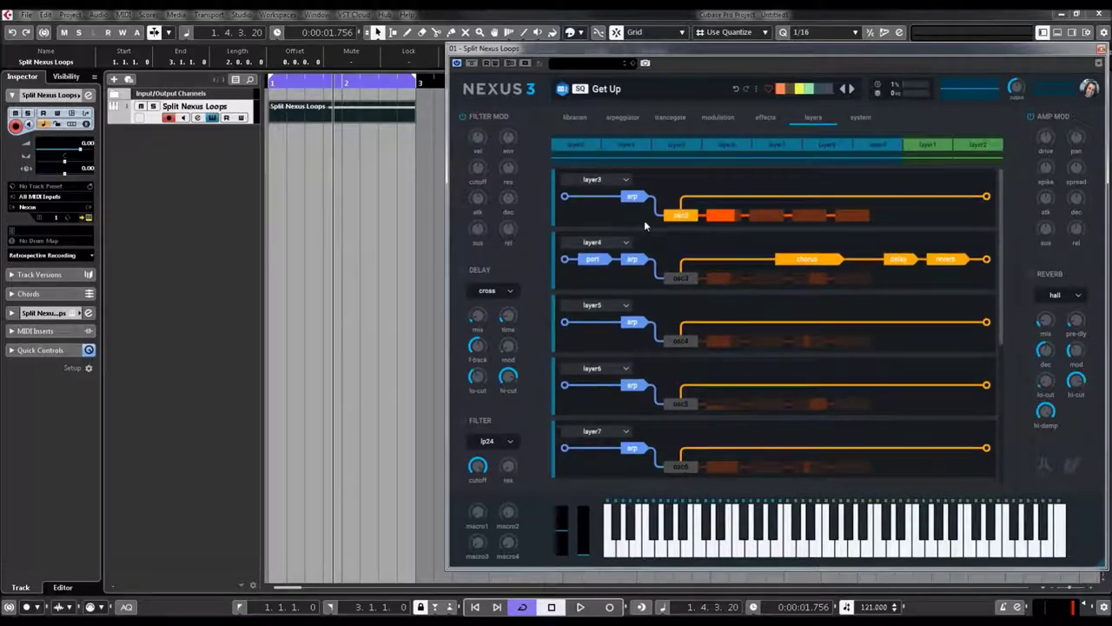
left_click(320, 154)
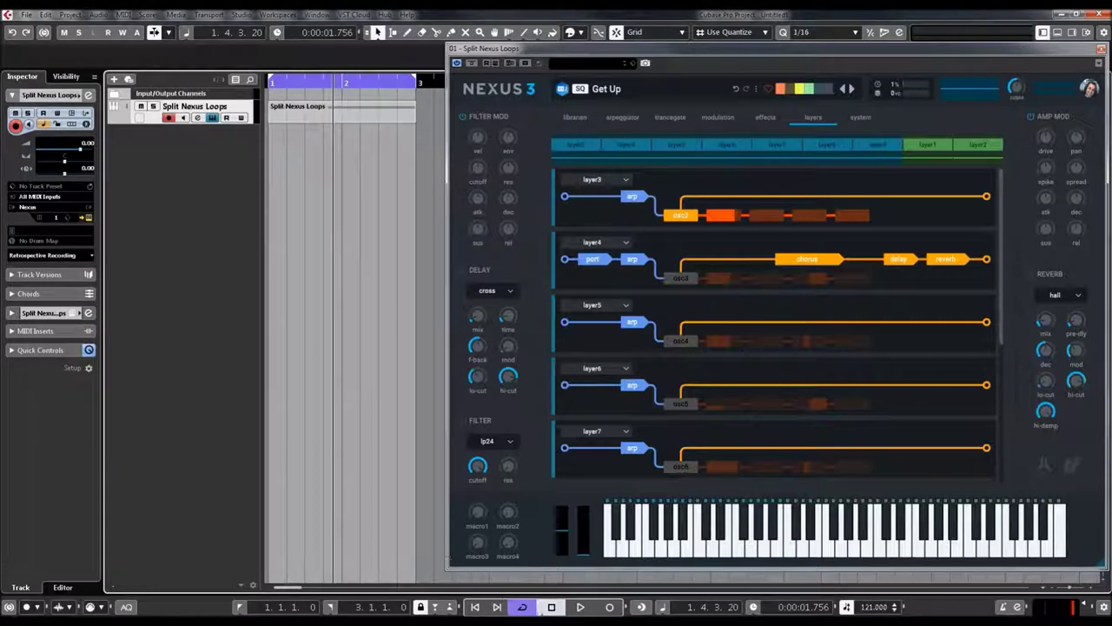
left_click(551, 608)
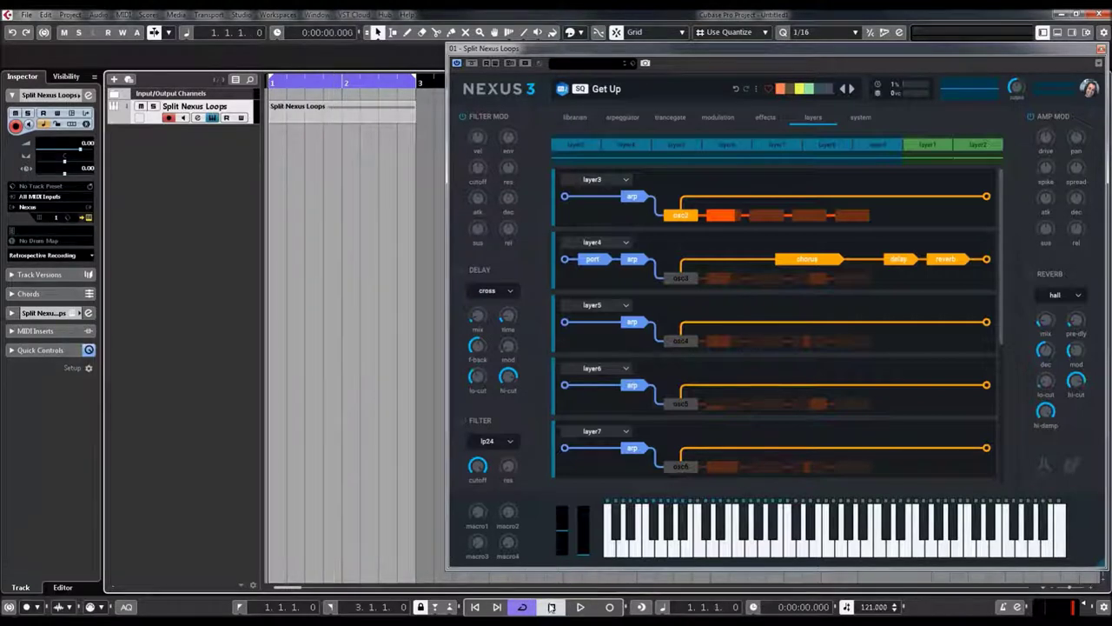
left_click(581, 607)
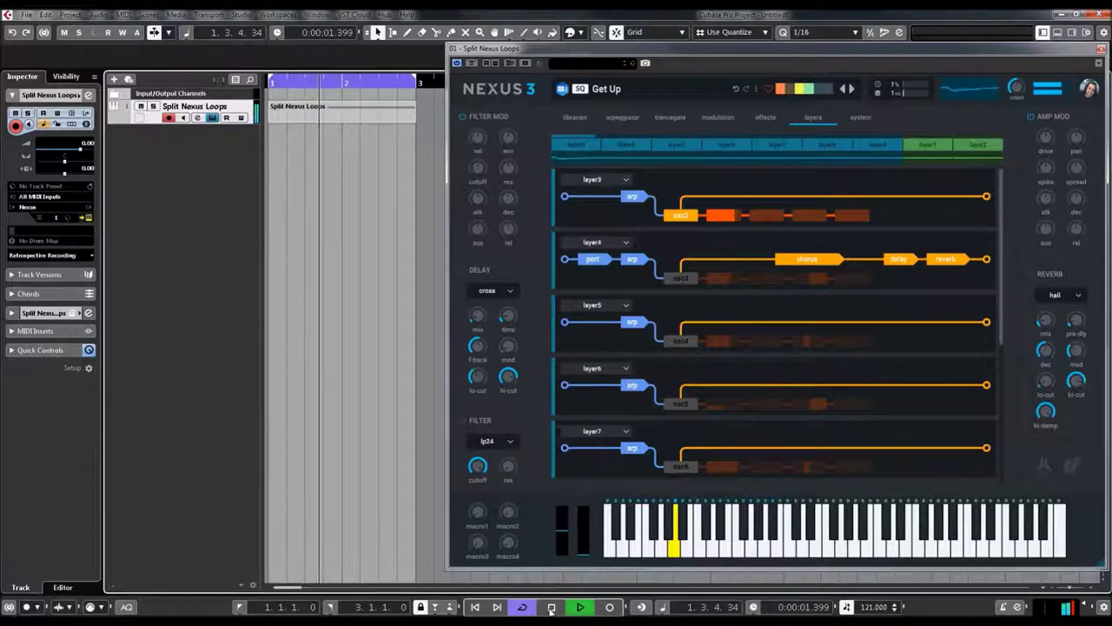
left_click(551, 607)
left_click(551, 607)
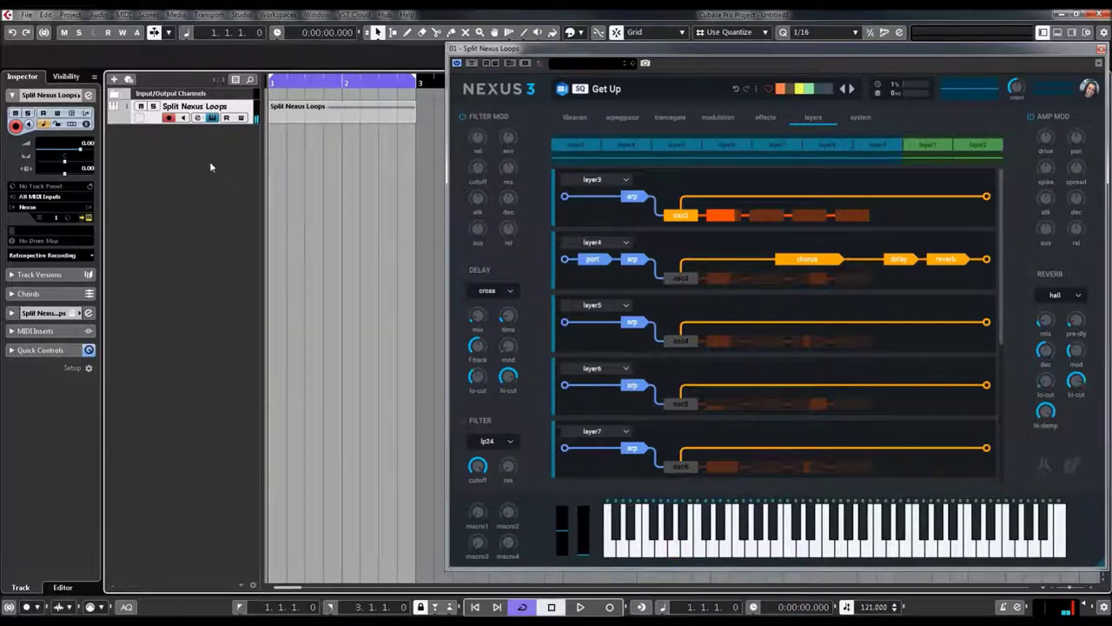
Step: Render the Split Nexus Loops track in place to a new audio track with the current render settings
left_click(45, 15)
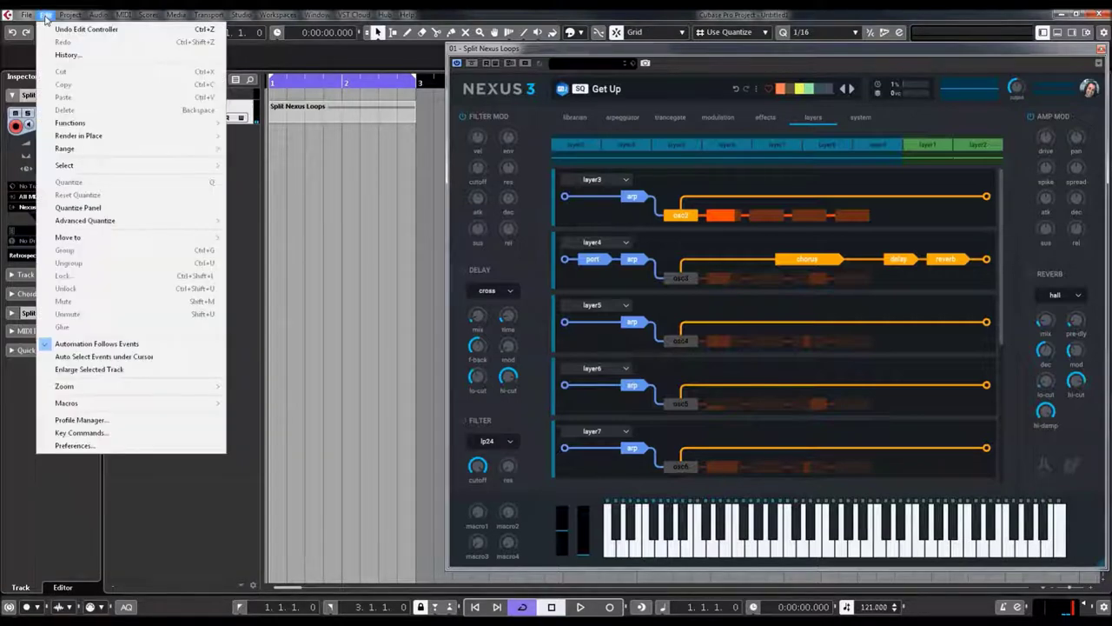
left_click(59, 138)
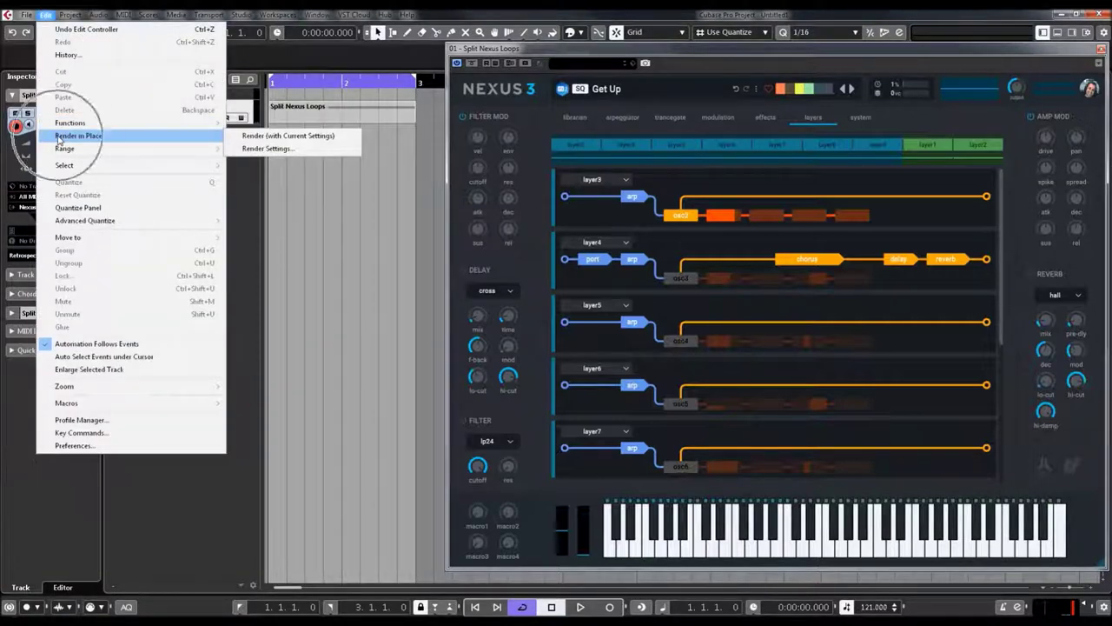
left_click(261, 142)
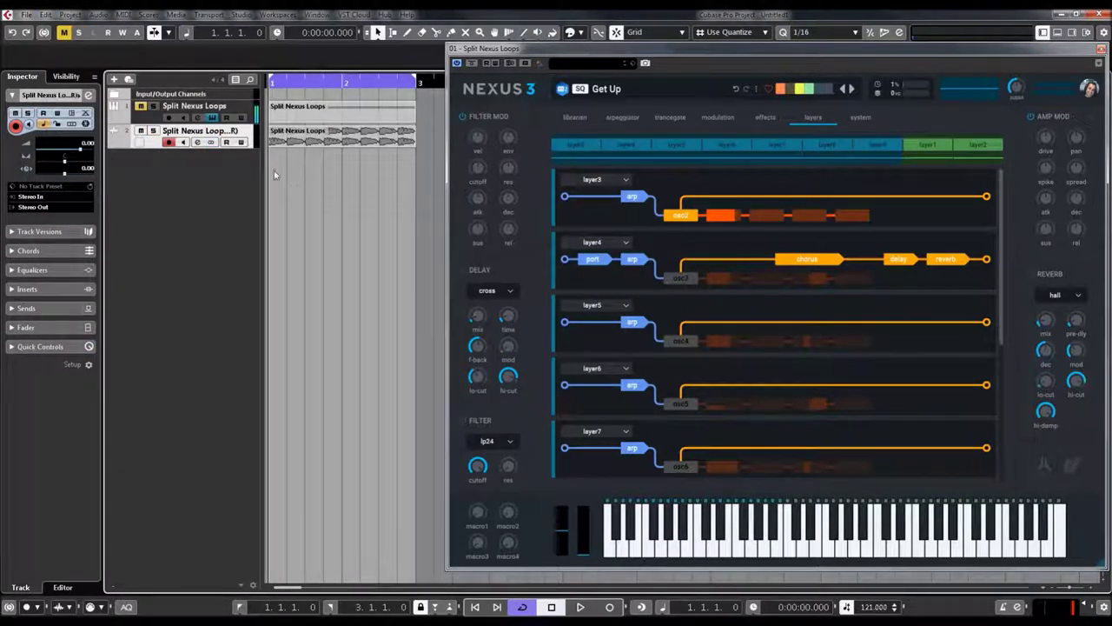
Step: Rename the rendered audio track as BD
double_click(185, 131)
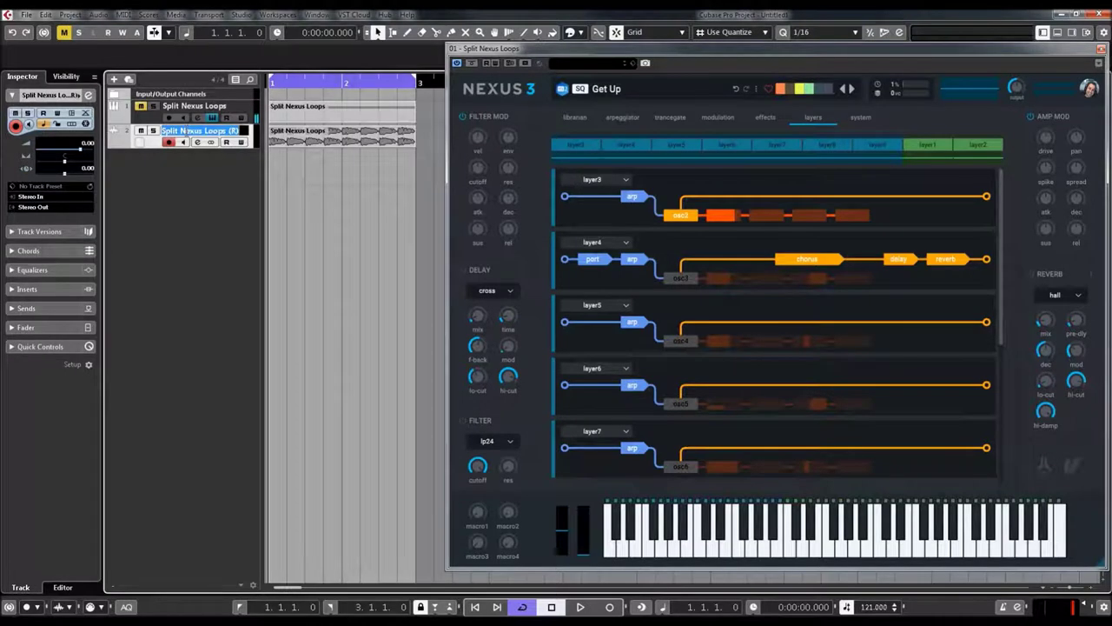
type("BD")
key("Return")
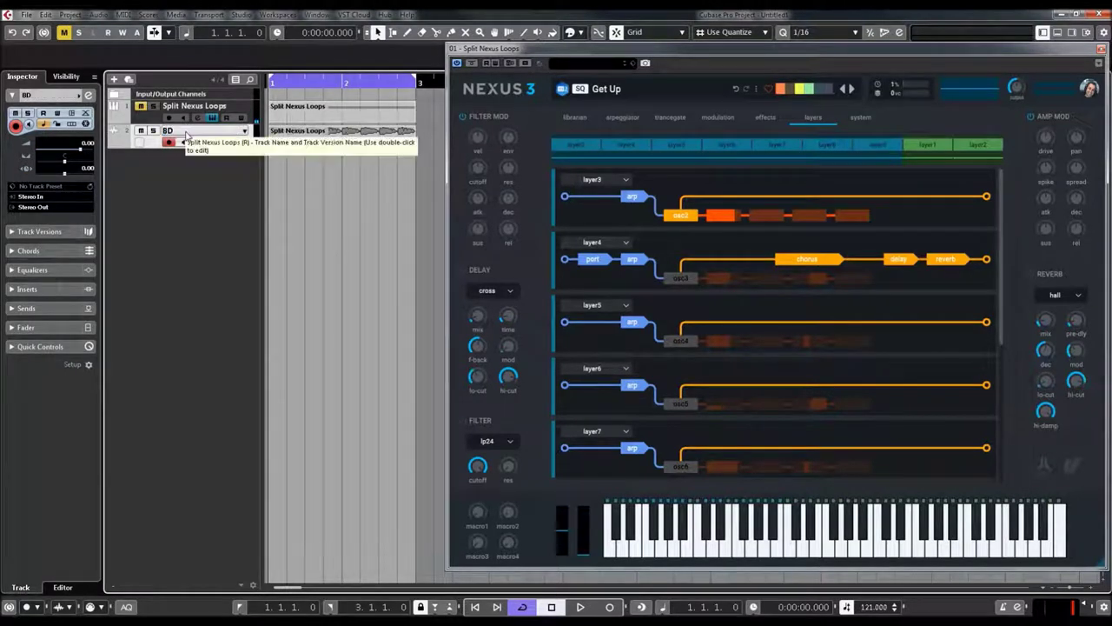
Step: Try to rename the file of the rendered audio event as BD
left_click(291, 133)
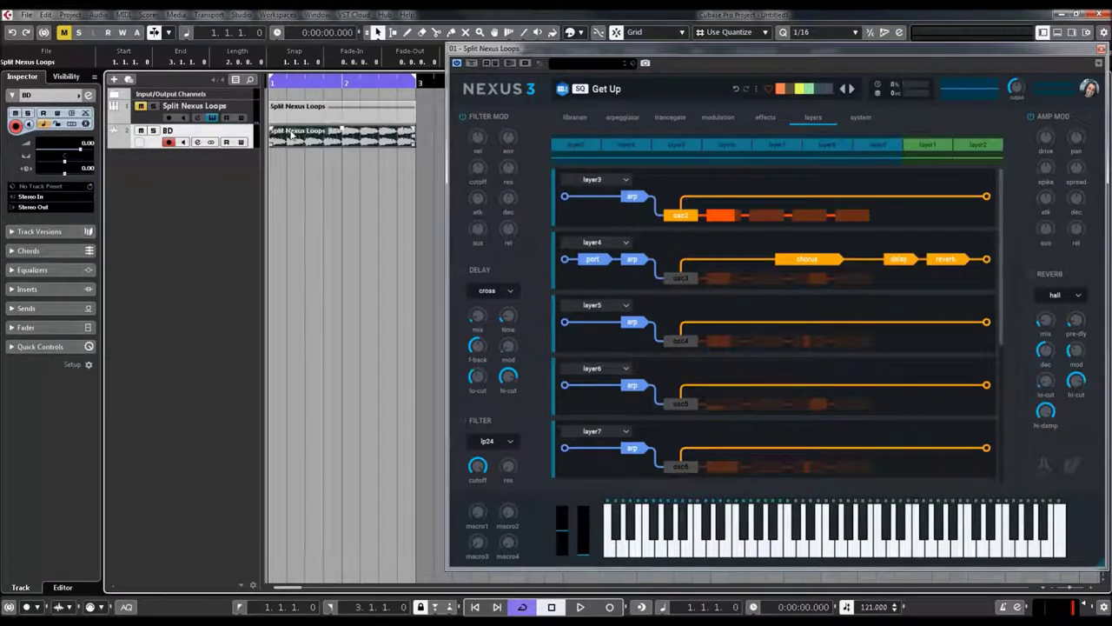
left_click(31, 62)
type("BD")
key("Return")
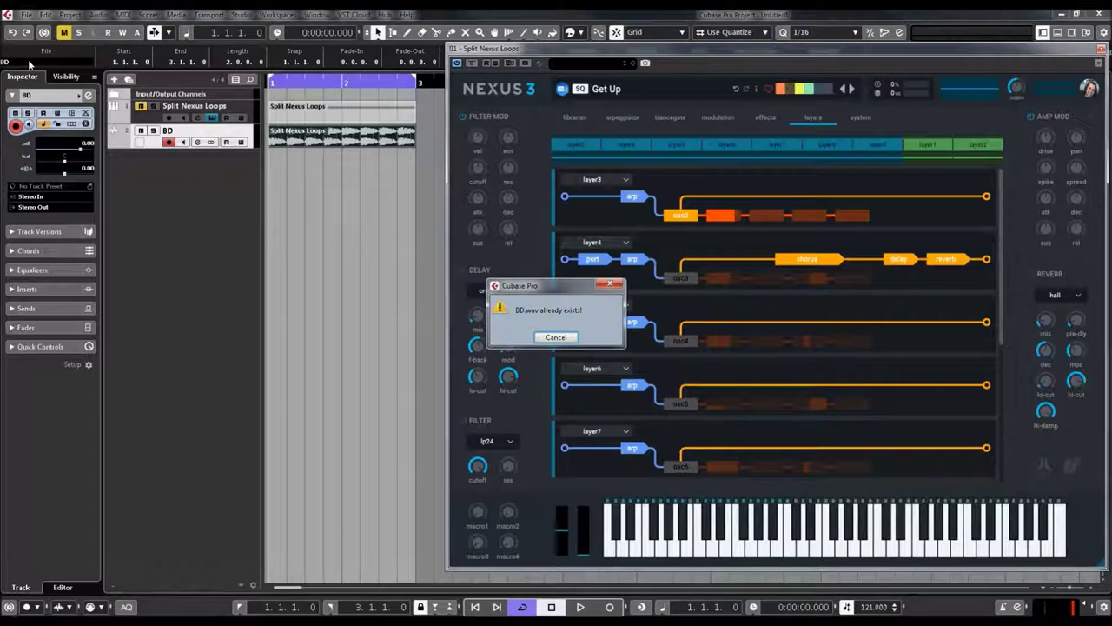
left_click(556, 337)
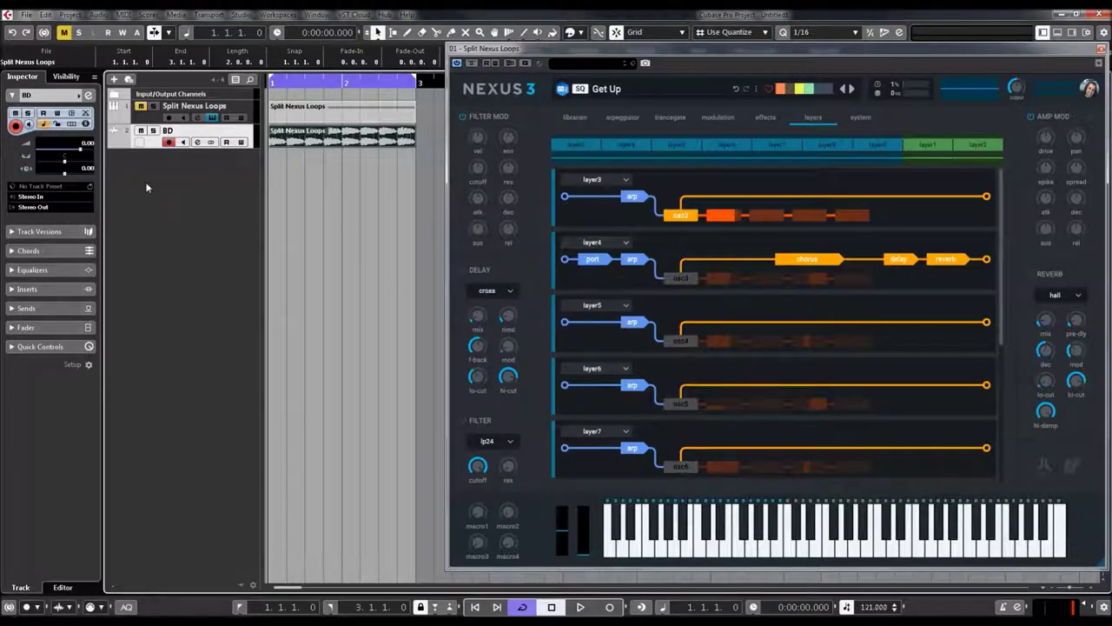
Step: Rename the file of the rendered audio event as Bassdrum
left_click(29, 61)
type("Bassdrum")
key("Return")
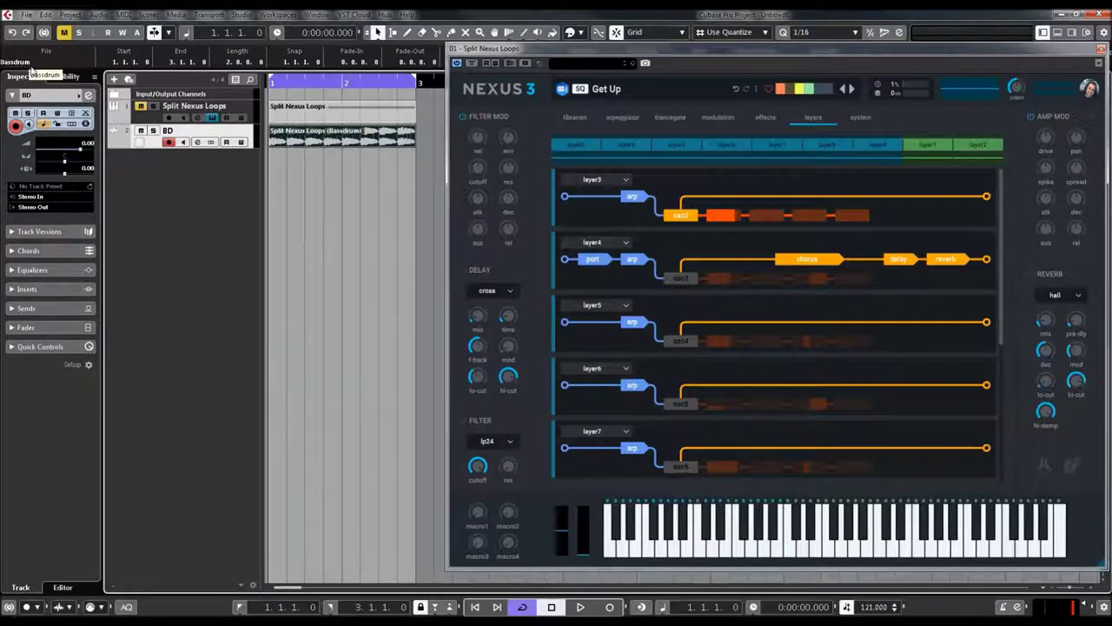
Step: Rename the rendered audio track as Bassdrum
double_click(175, 132)
type("Bassdru")
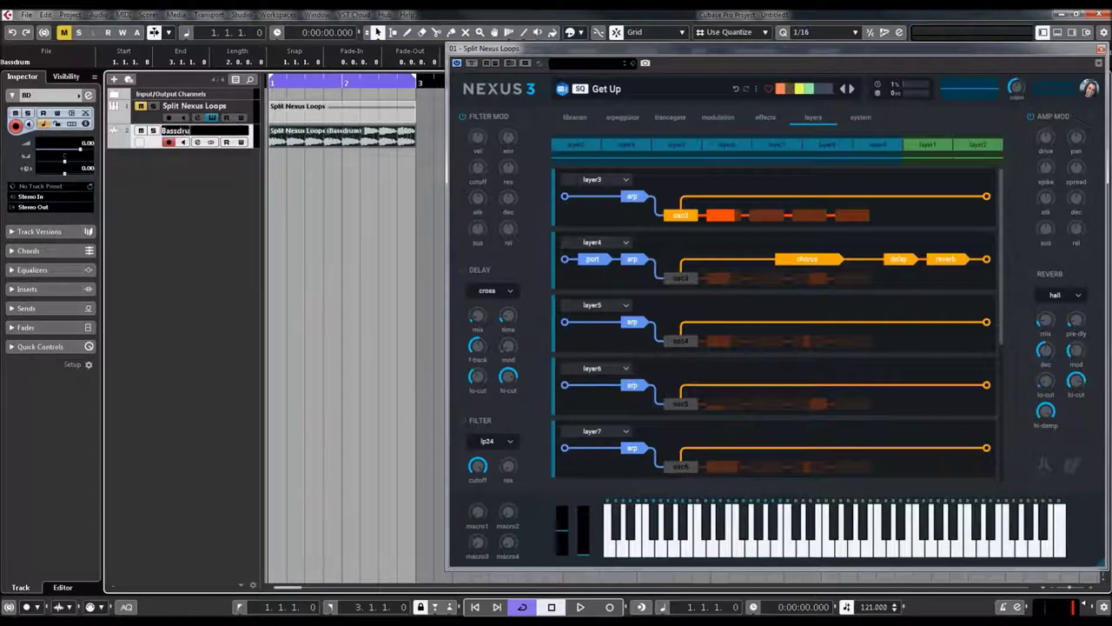
type("m")
key("Return")
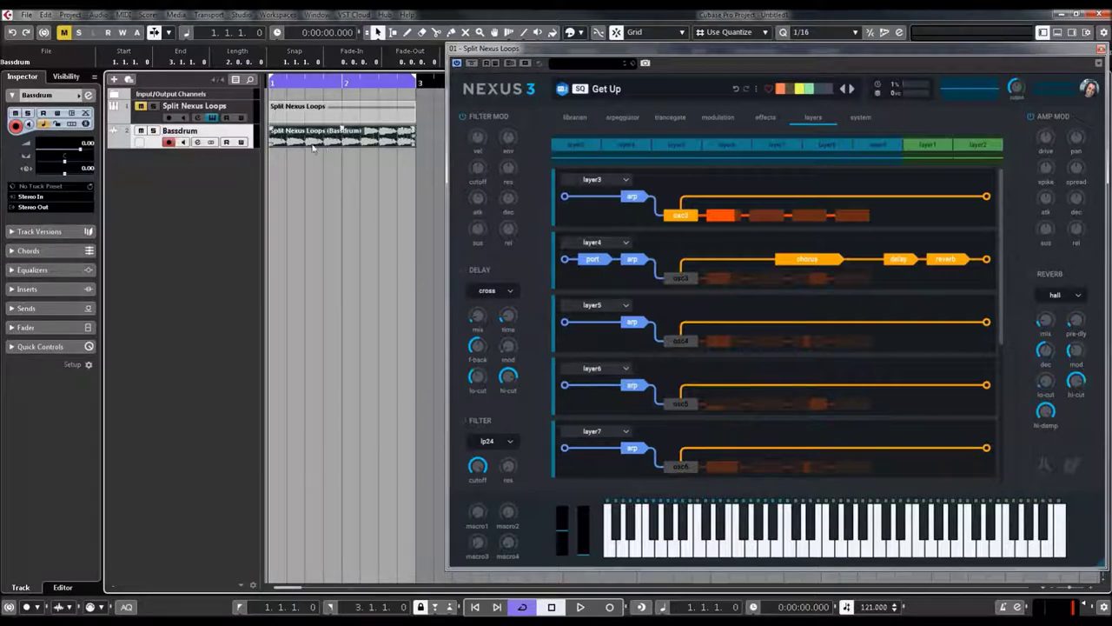
Step: Move the Bassdrum audio event so that it starts at bar 3
left_click_drag(289, 143, 430, 139)
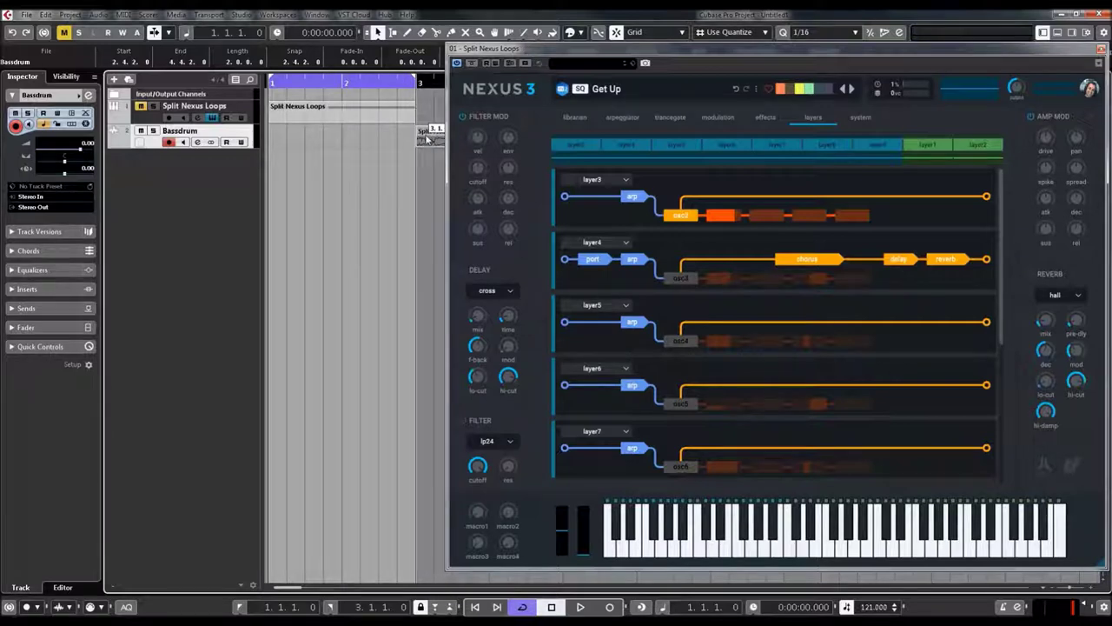
Step: Mute the Split Nexus Loops MIDI part with the Mute tool and return to the Object Selection tool
right_click(317, 137)
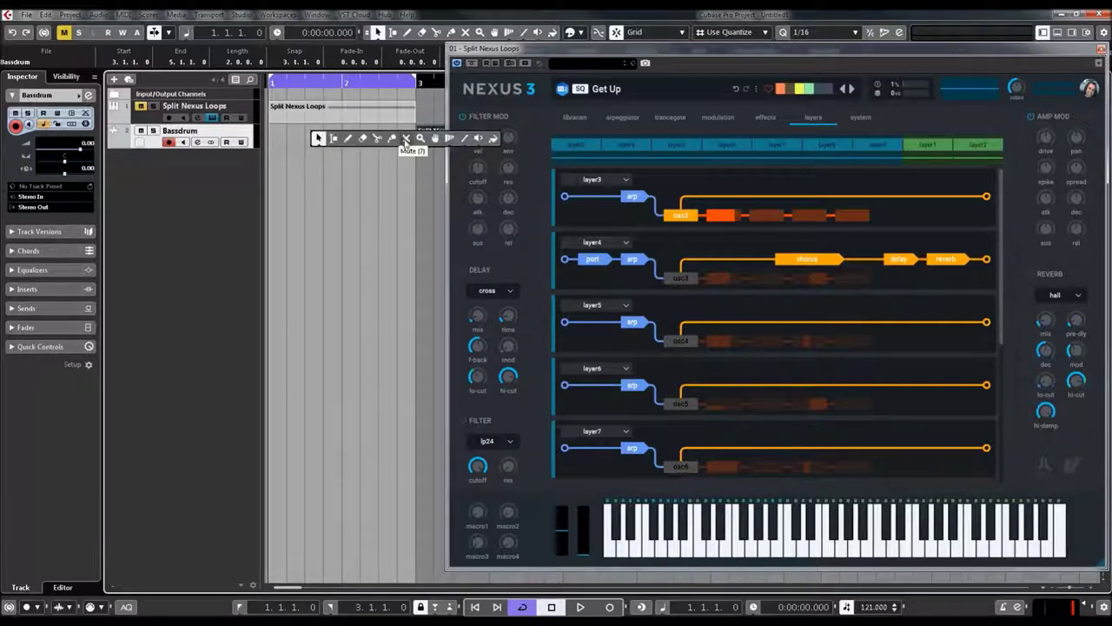
left_click(405, 141)
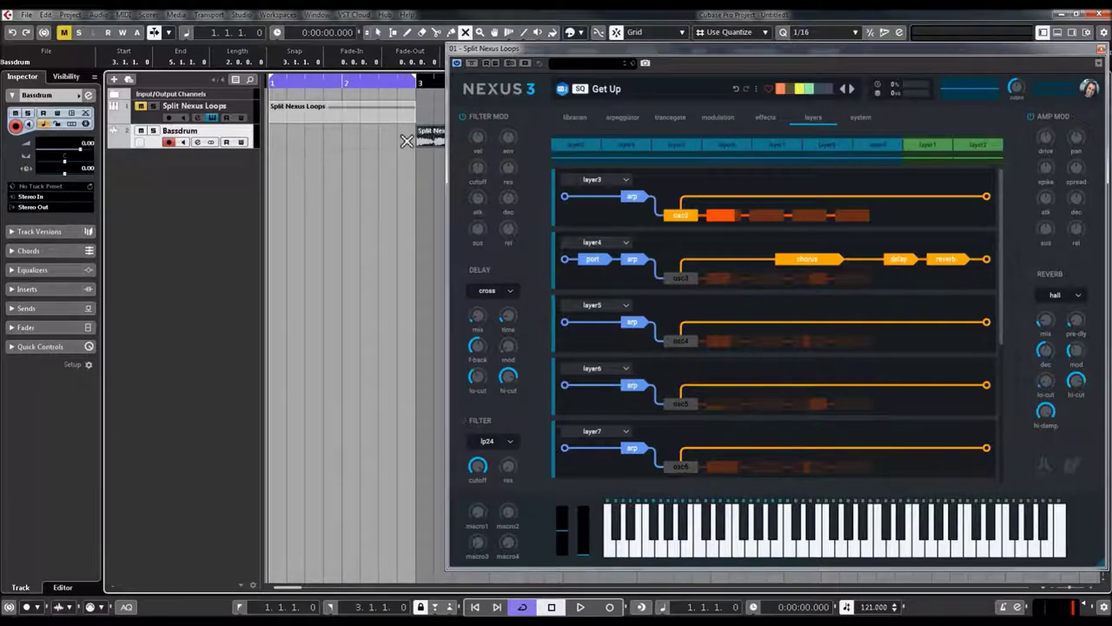
left_click(352, 116)
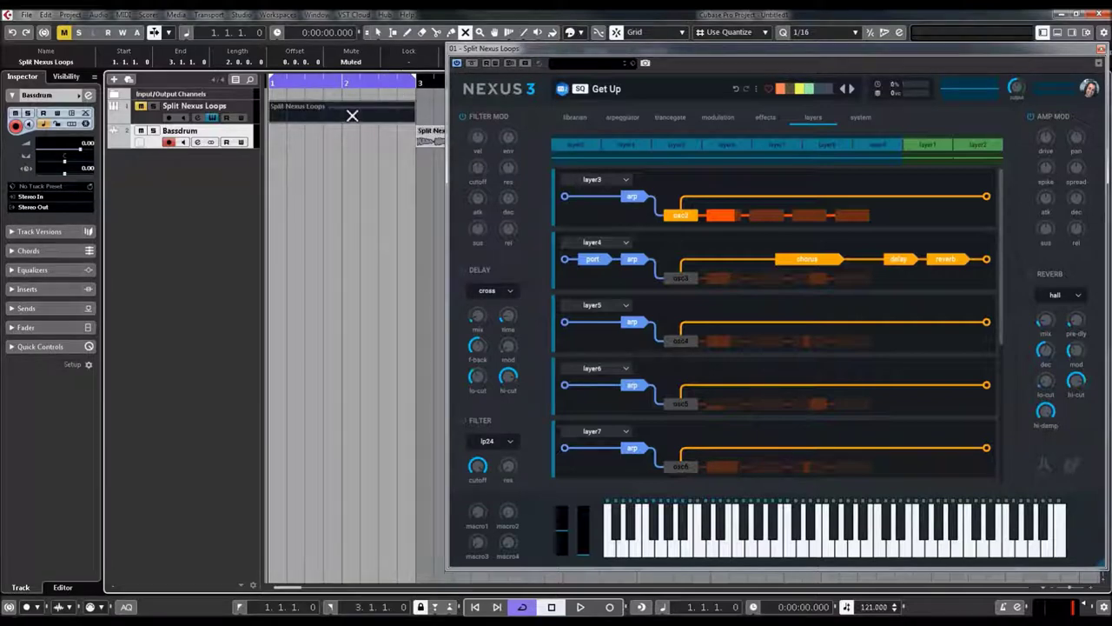
right_click(348, 139)
left_click(345, 145)
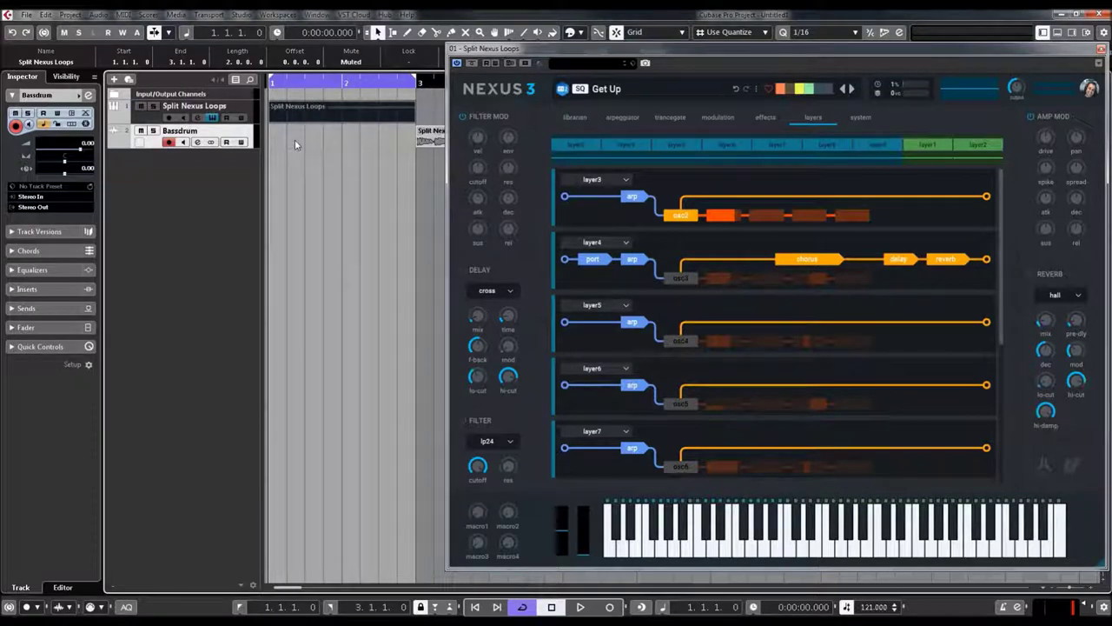
Step: Isolate layer4 in Nexus by disabling osc2 and enabling osc3, and play the loop from bar 1
left_click(683, 217)
left_click(680, 279)
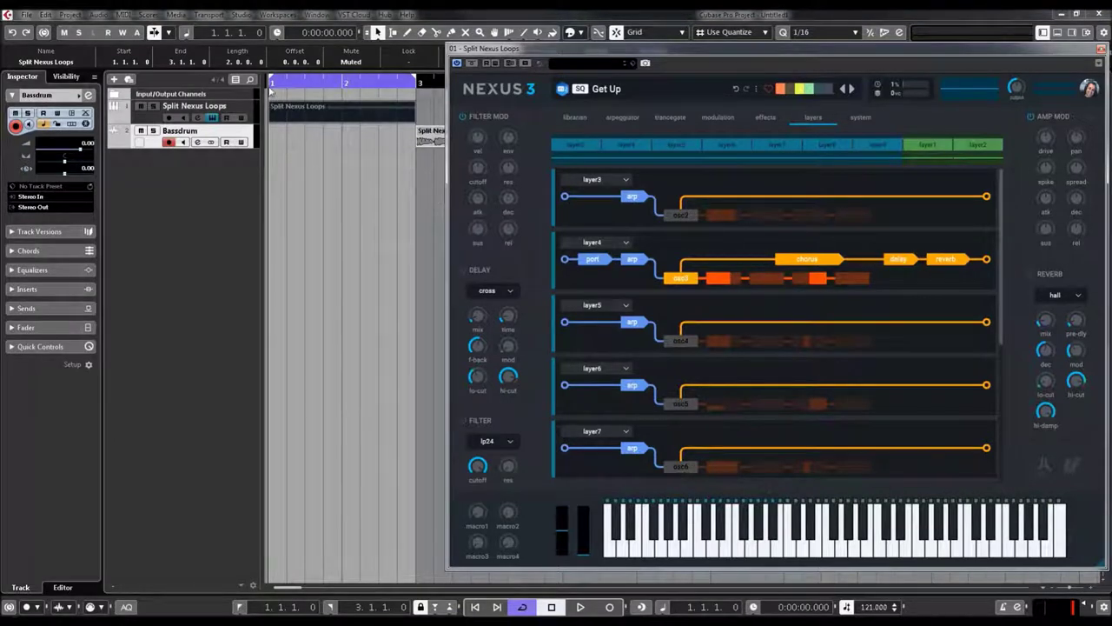
left_click(580, 607)
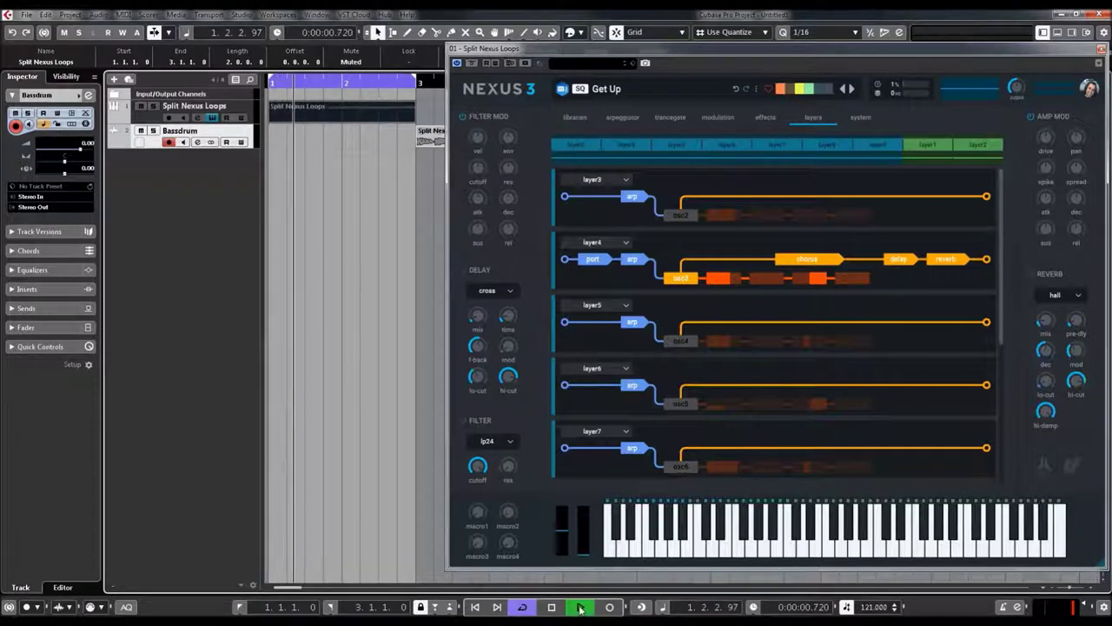
left_click(580, 607)
Step: Unmute the Split Nexus Loops MIDI part and audition the layer4 sound from the start of the loop
right_click(324, 115)
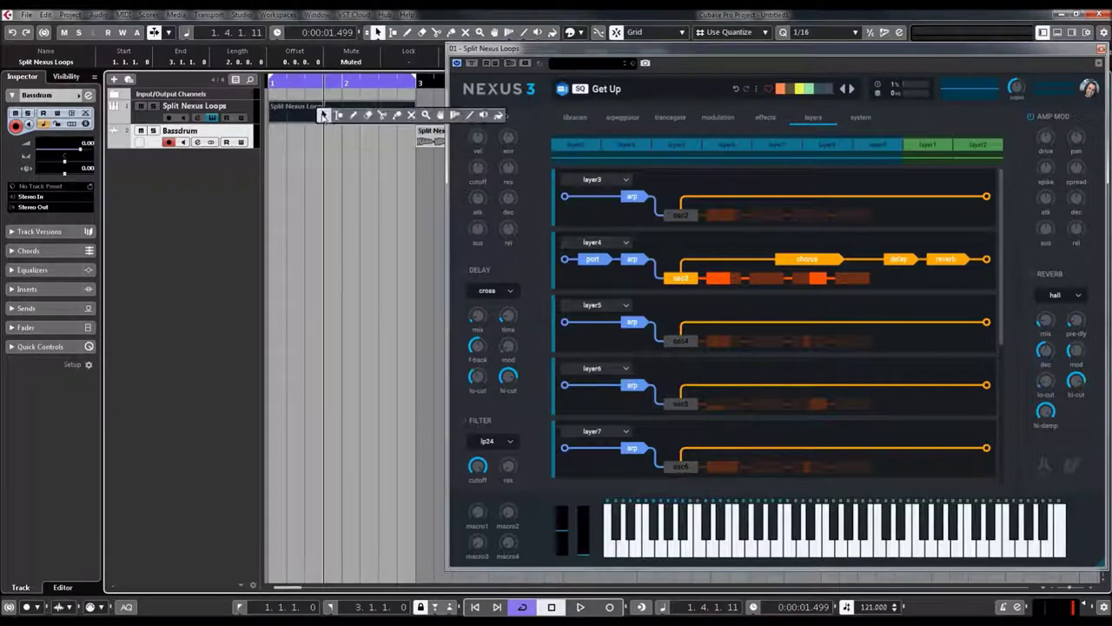
left_click(411, 116)
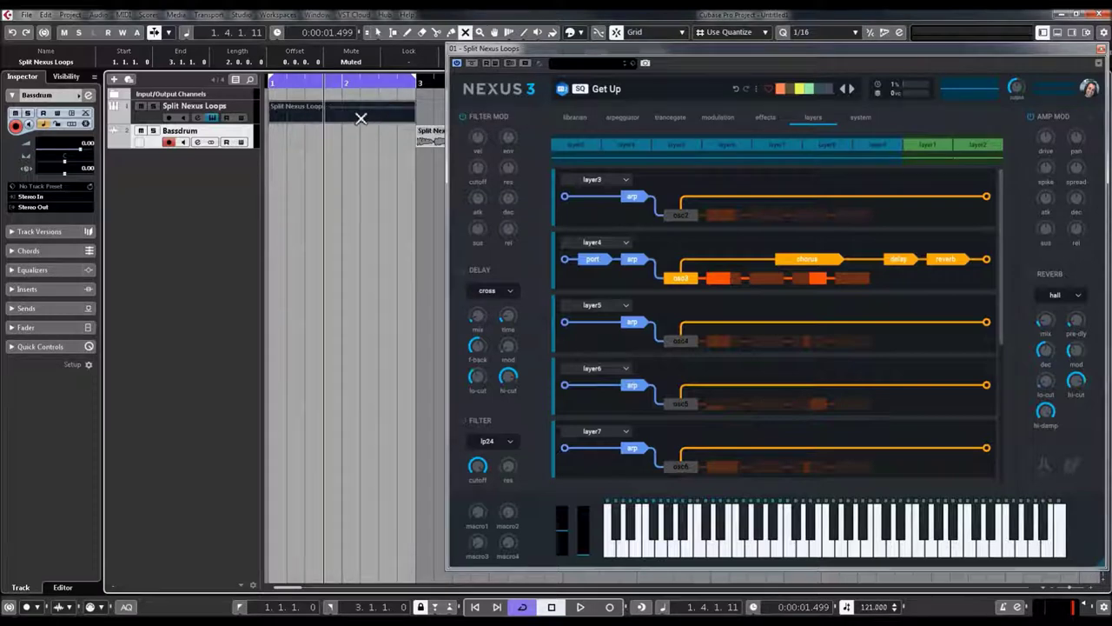
left_click(551, 607)
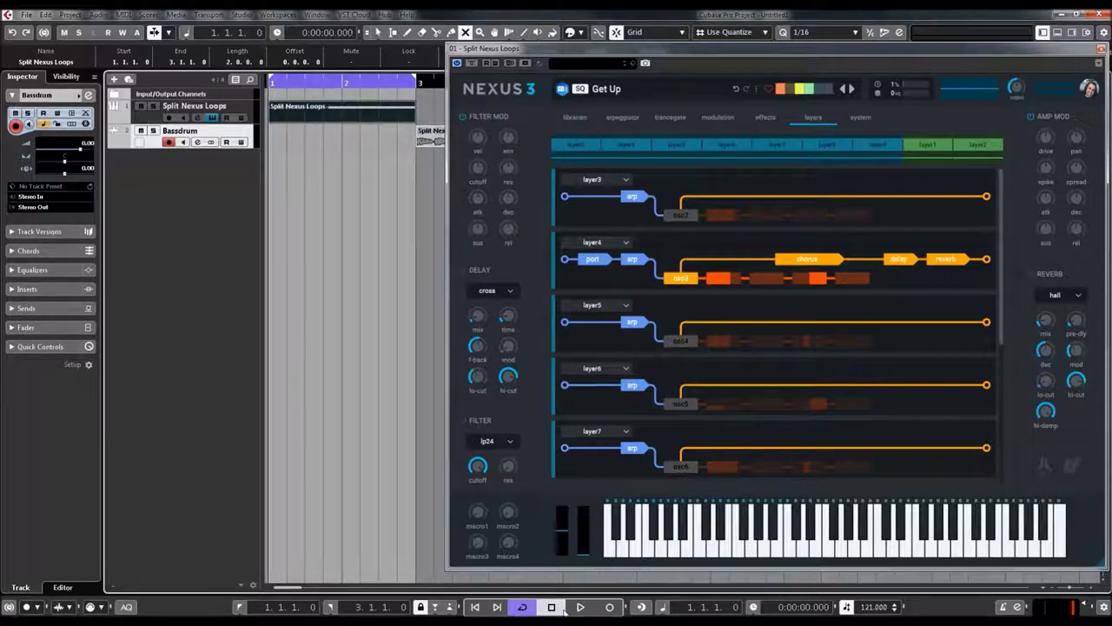
left_click(580, 607)
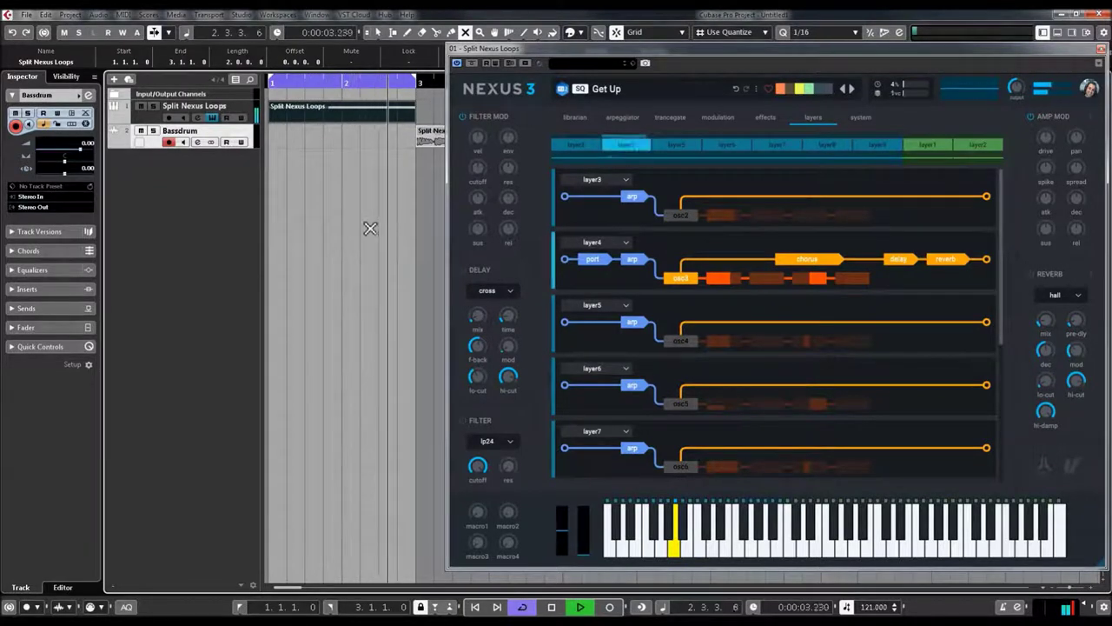
key("space")
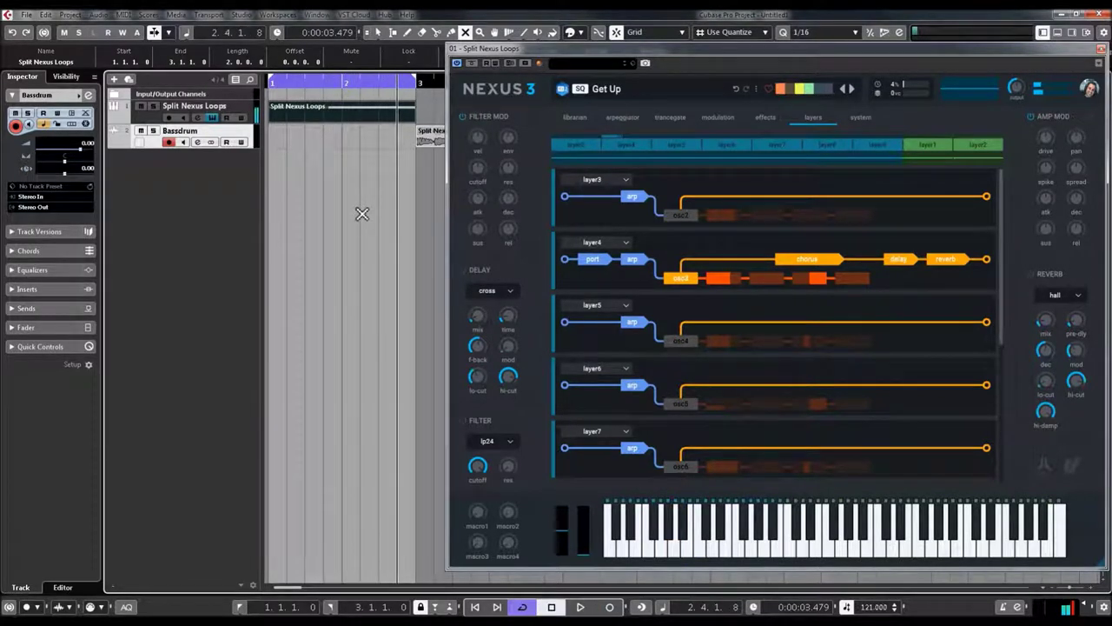
Step: Render the layer4 MIDI part in place with the current settings
left_click(171, 111)
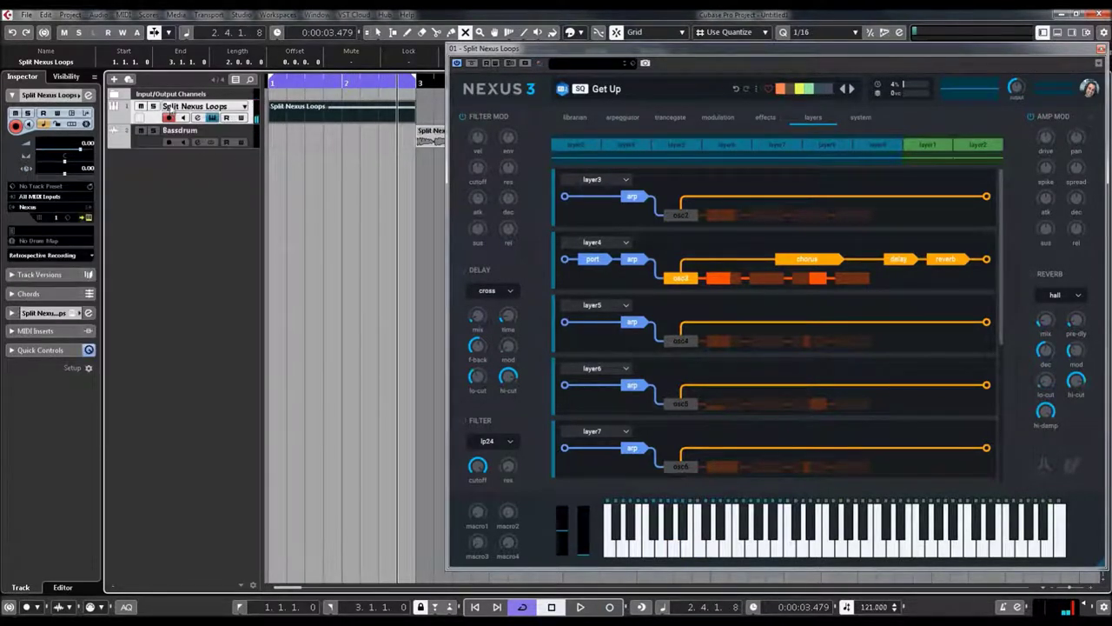
left_click(45, 15)
mouse_move(69, 137)
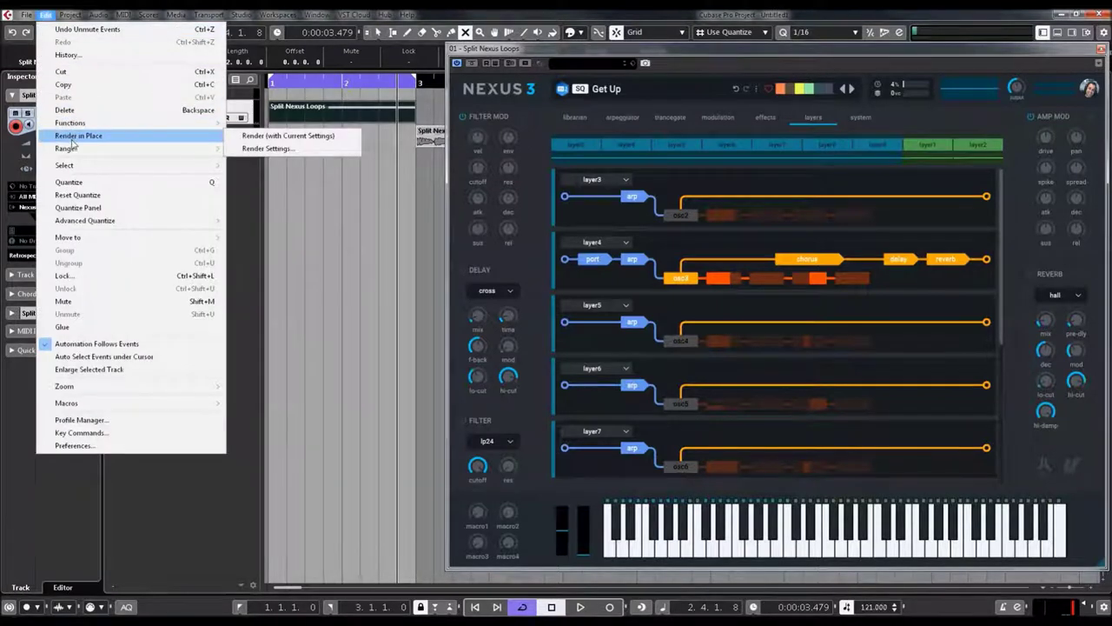
left_click(282, 136)
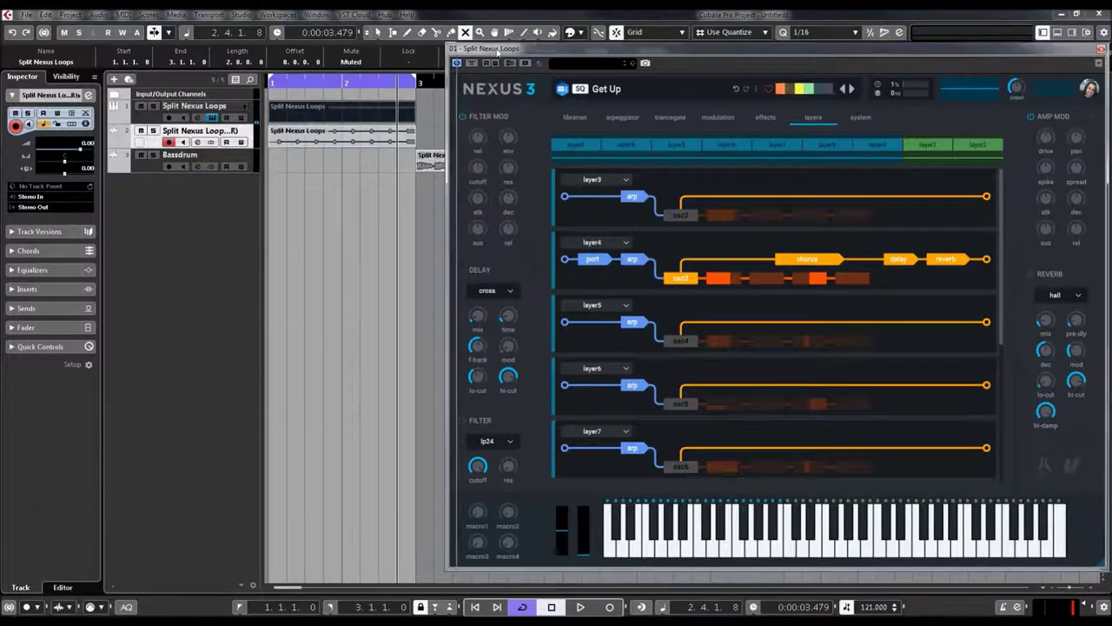
Step: Shift the Nexus window aside, move the MIDI part to bar 3 and audition the rendered layer4 loop
left_click_drag(479, 52, 498, 53)
left_click_drag(297, 110, 443, 119)
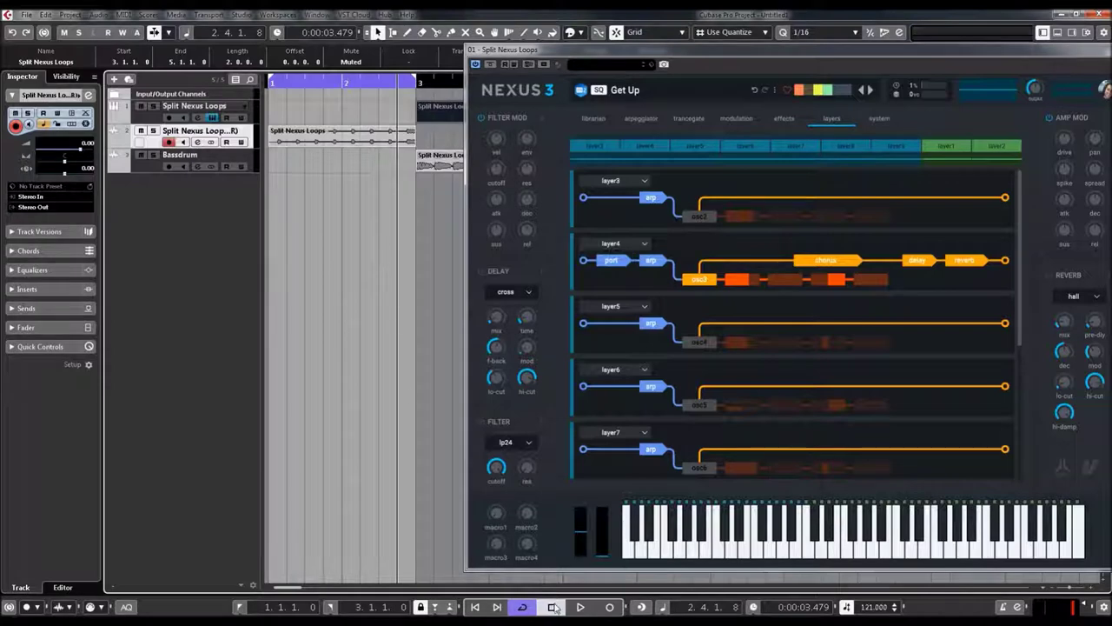
left_click(581, 608)
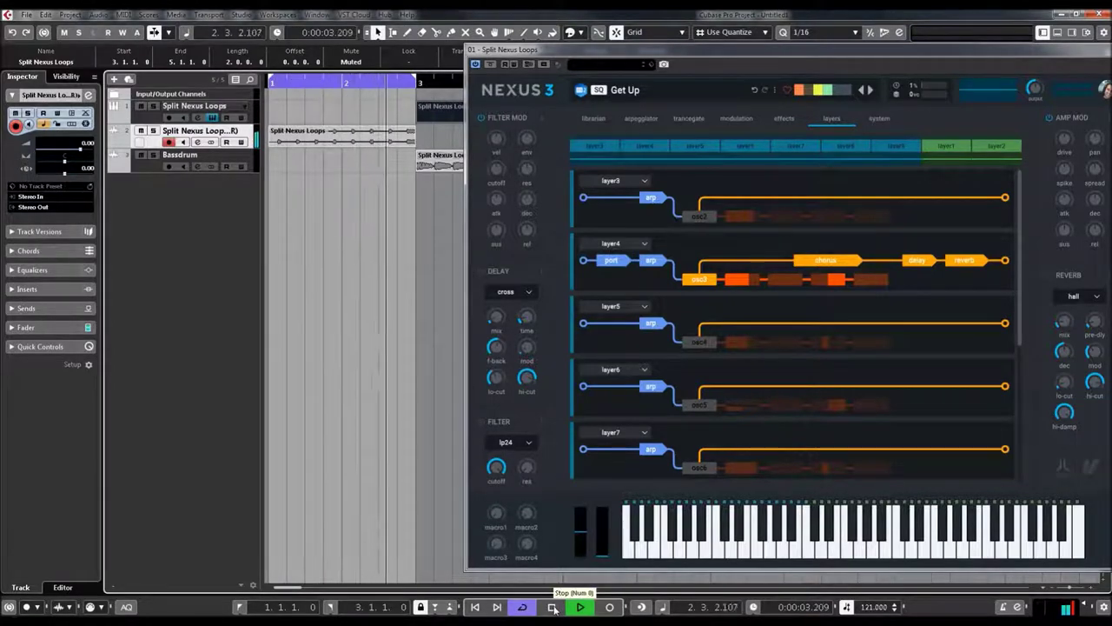
left_click(552, 606)
Step: Move the rendered layer4 event to bar 3, return the MIDI part to bar 1 and unmute it
left_click_drag(283, 138, 286, 106)
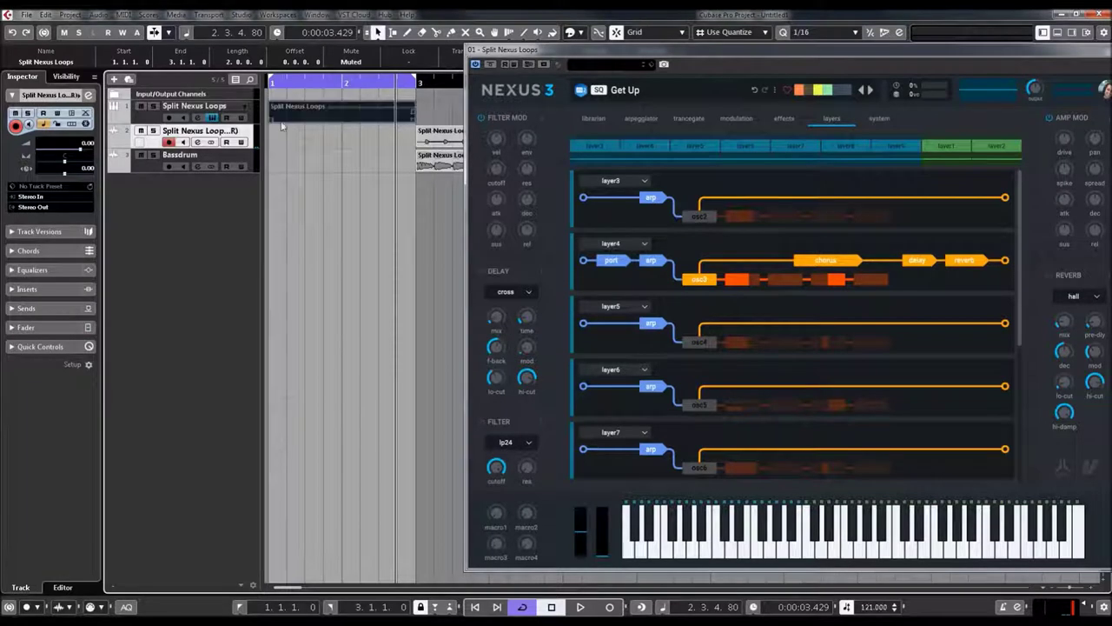
right_click(328, 134)
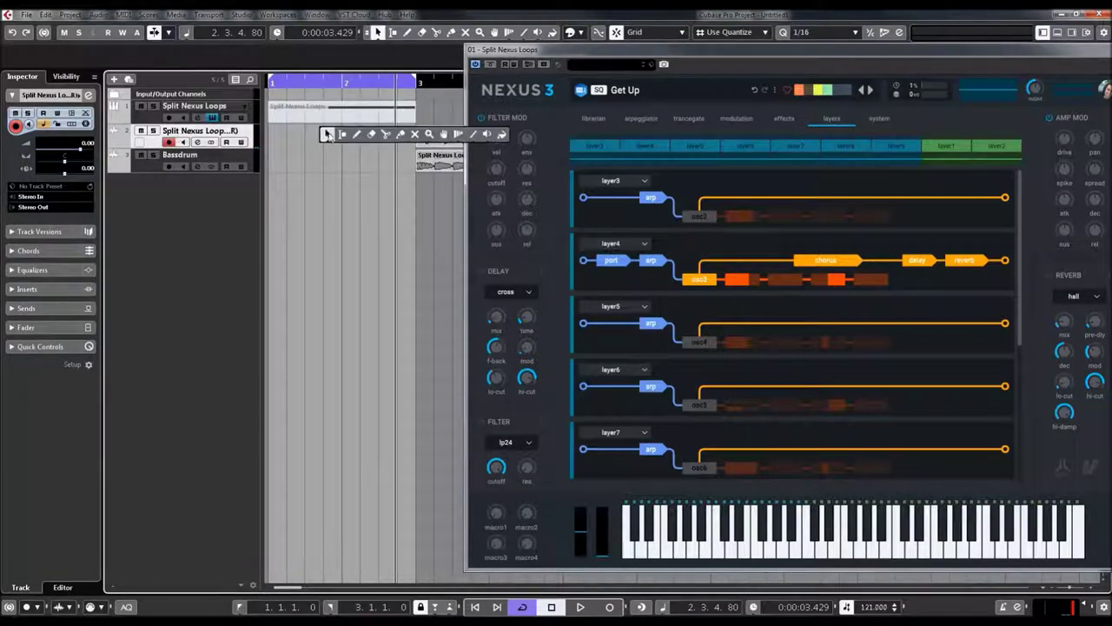
left_click(416, 134)
left_click(369, 111)
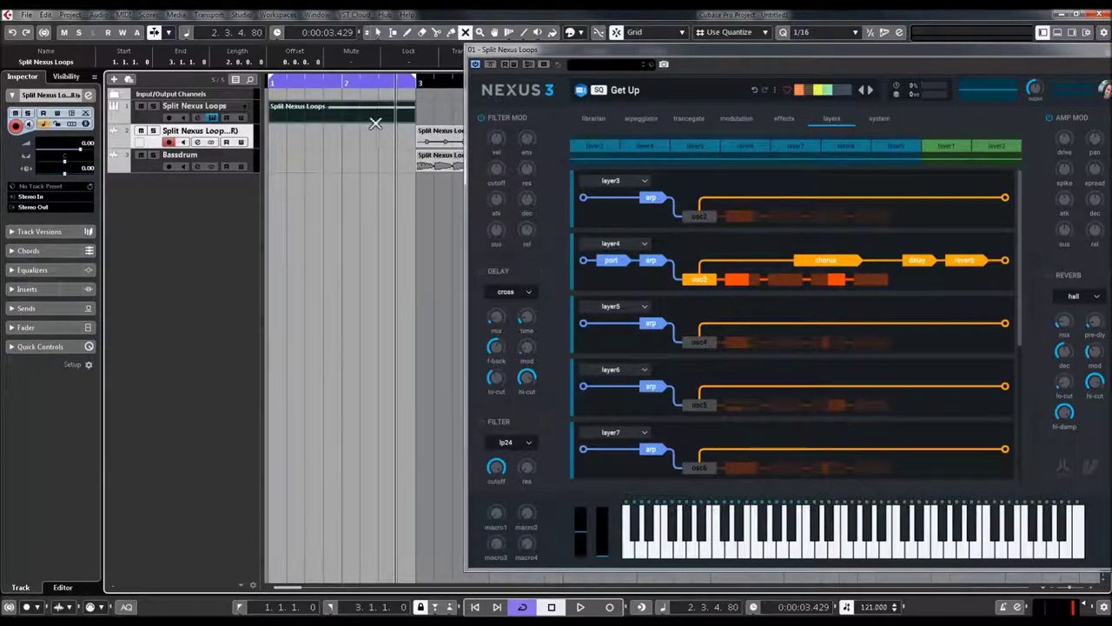
right_click(366, 134)
left_click(366, 135)
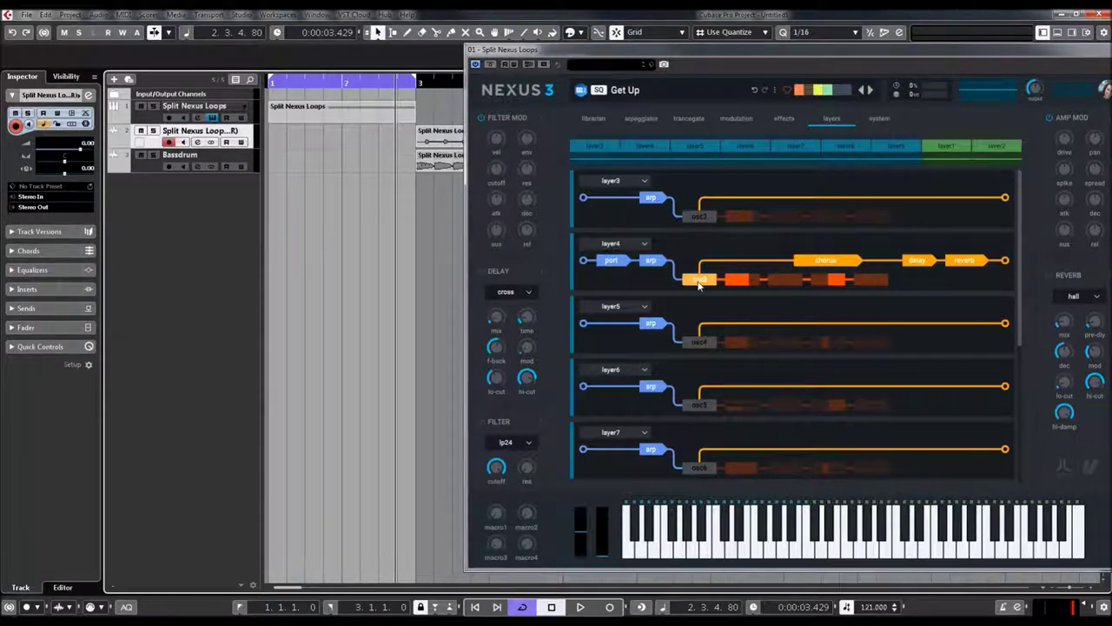
Step: Isolate layer5 in Nexus by disabling osc3 and enabling osc4, and audition it from bar 1
left_click(698, 344)
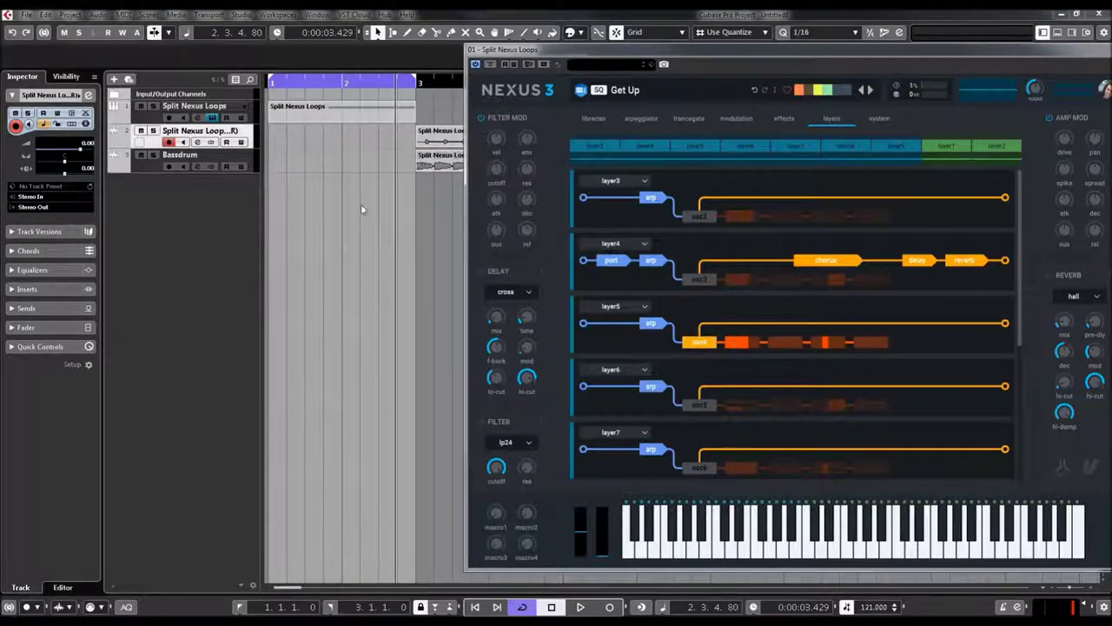
left_click(271, 86)
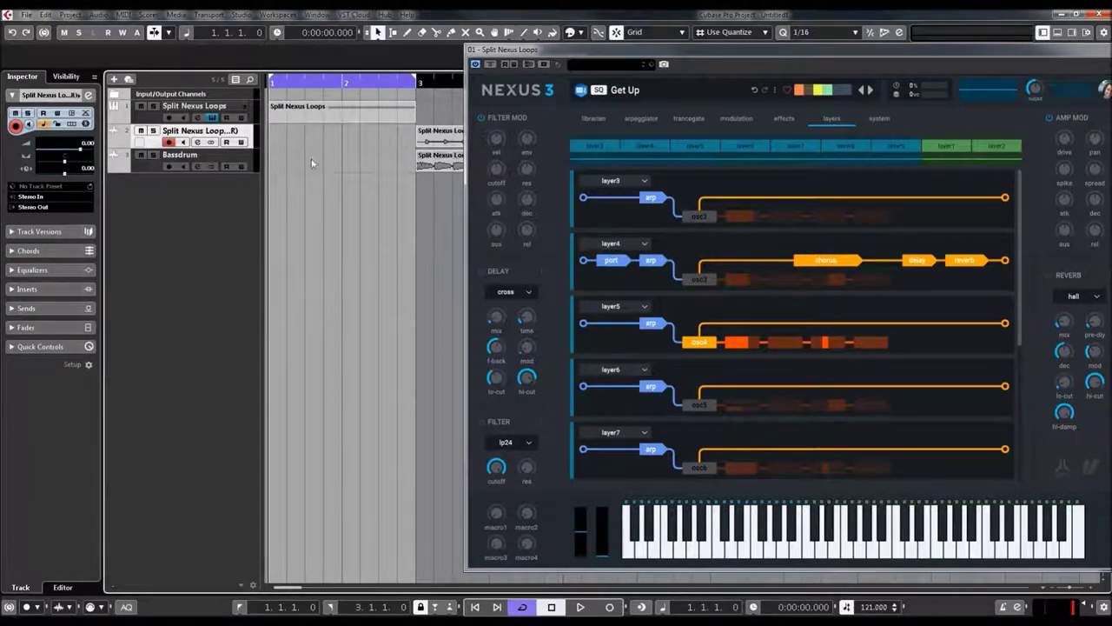
key("space")
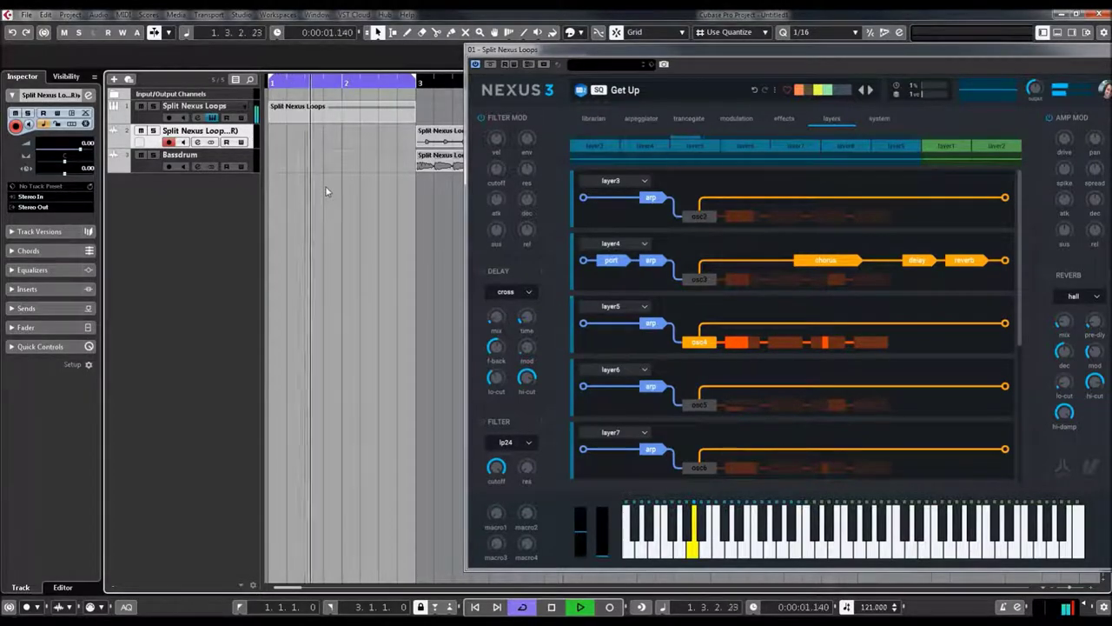
key("space")
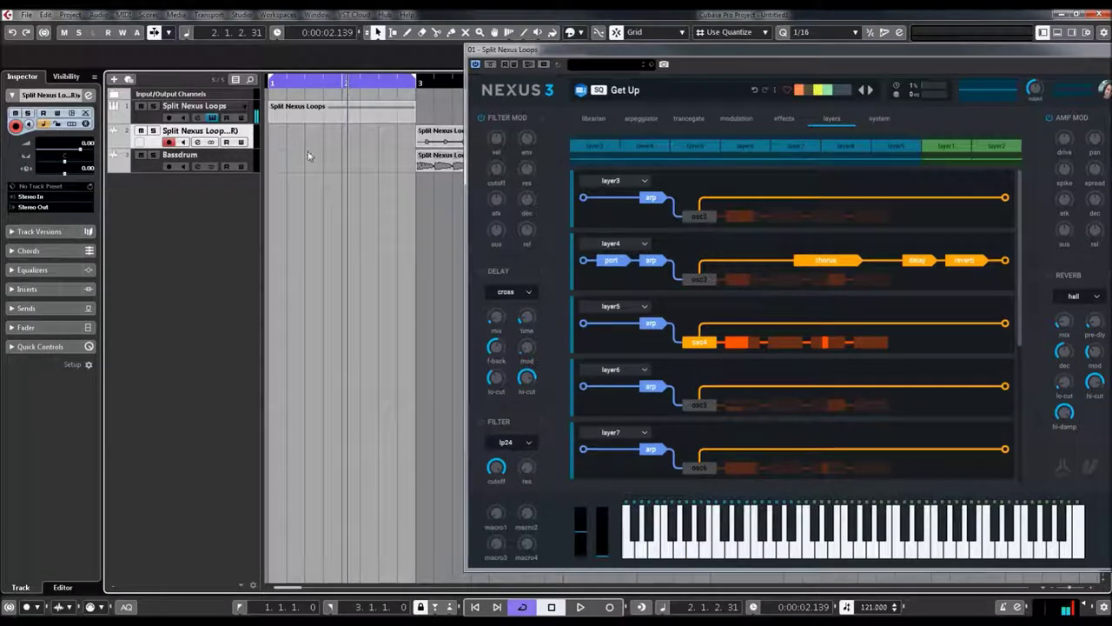
Step: Render the layer5 MIDI part in place with the current settings
left_click(240, 113)
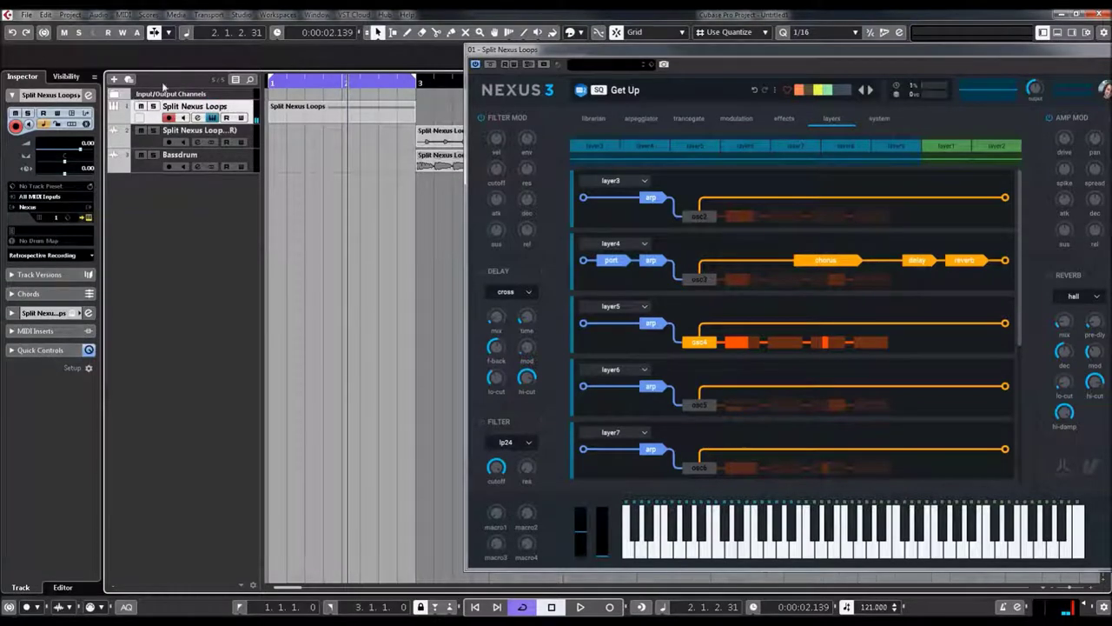
left_click(310, 116)
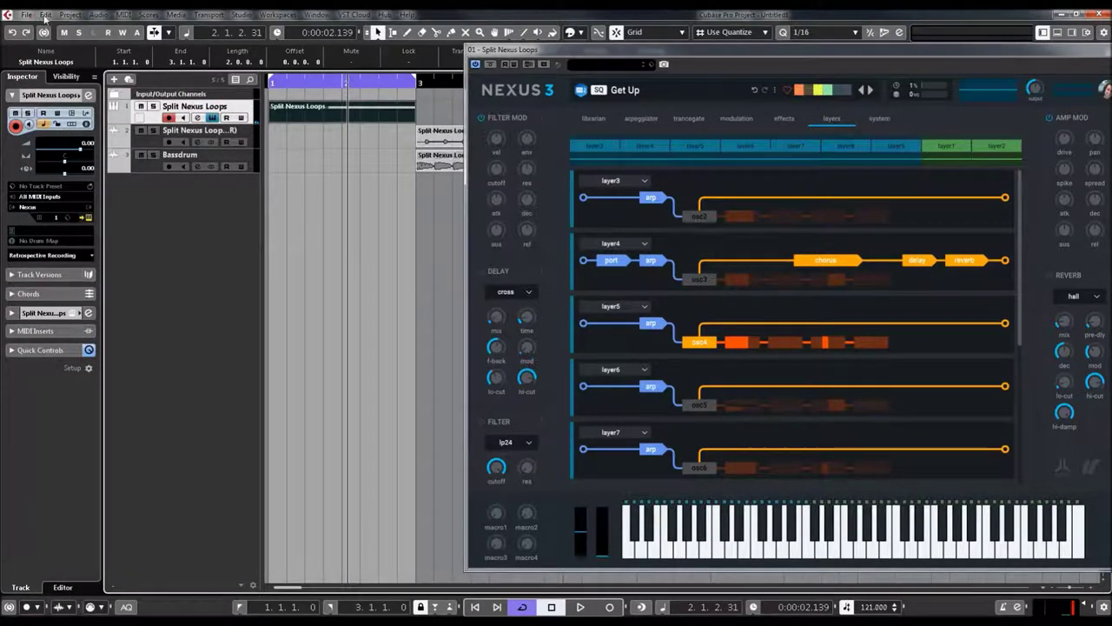
left_click(45, 15)
mouse_move(70, 136)
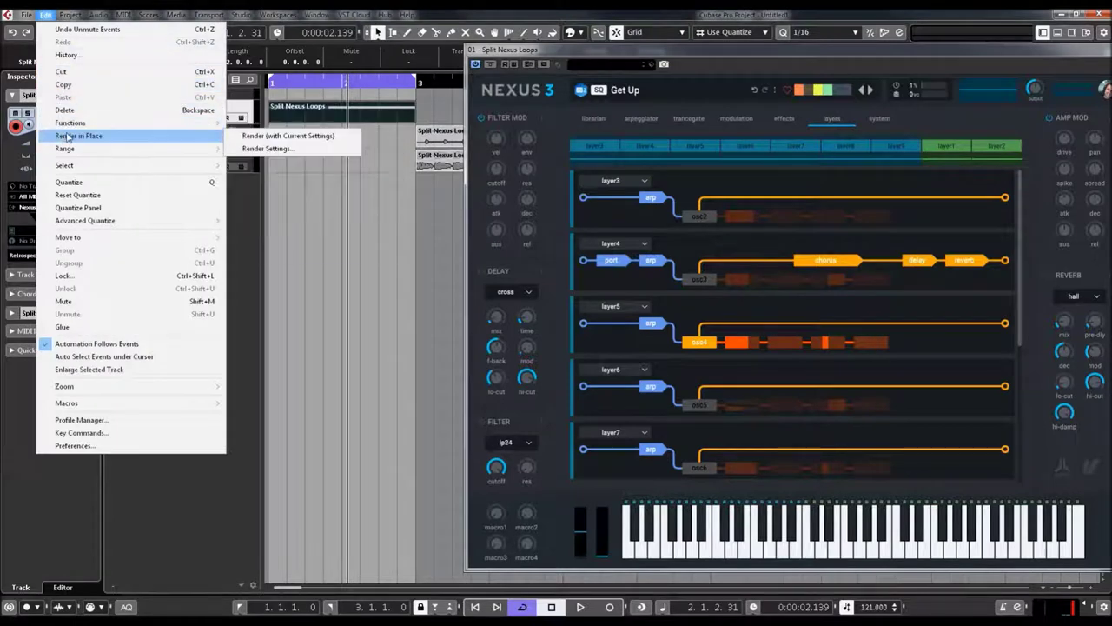
left_click(248, 137)
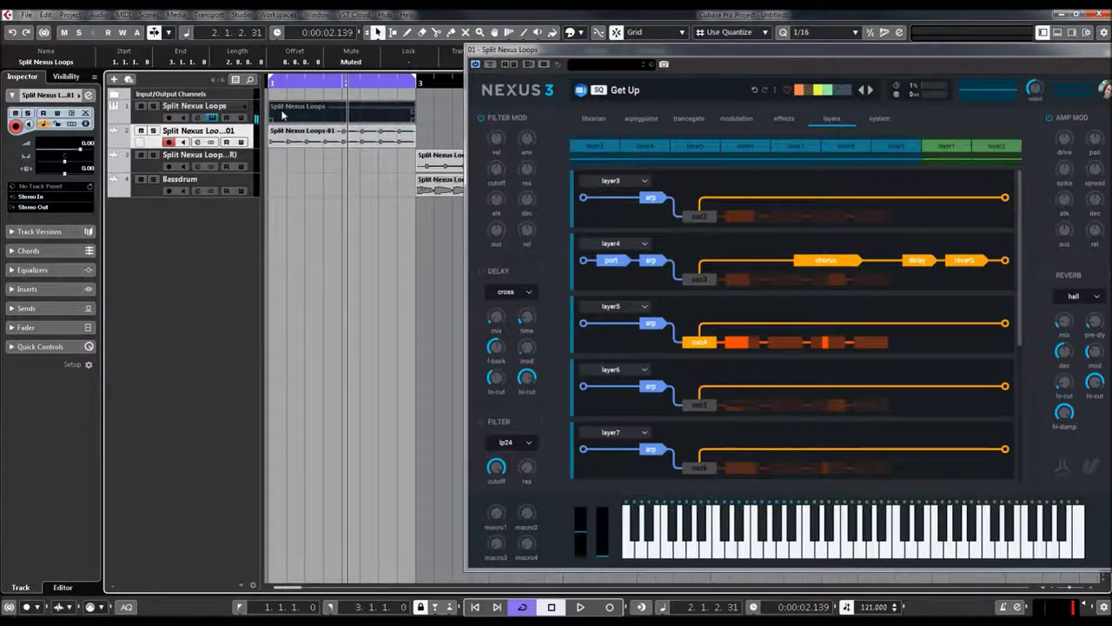
Step: Move the rendered layer5 audio event to bar 3 and briefly play the project from bar 1
left_click_drag(276, 139, 418, 141)
left_click(278, 87)
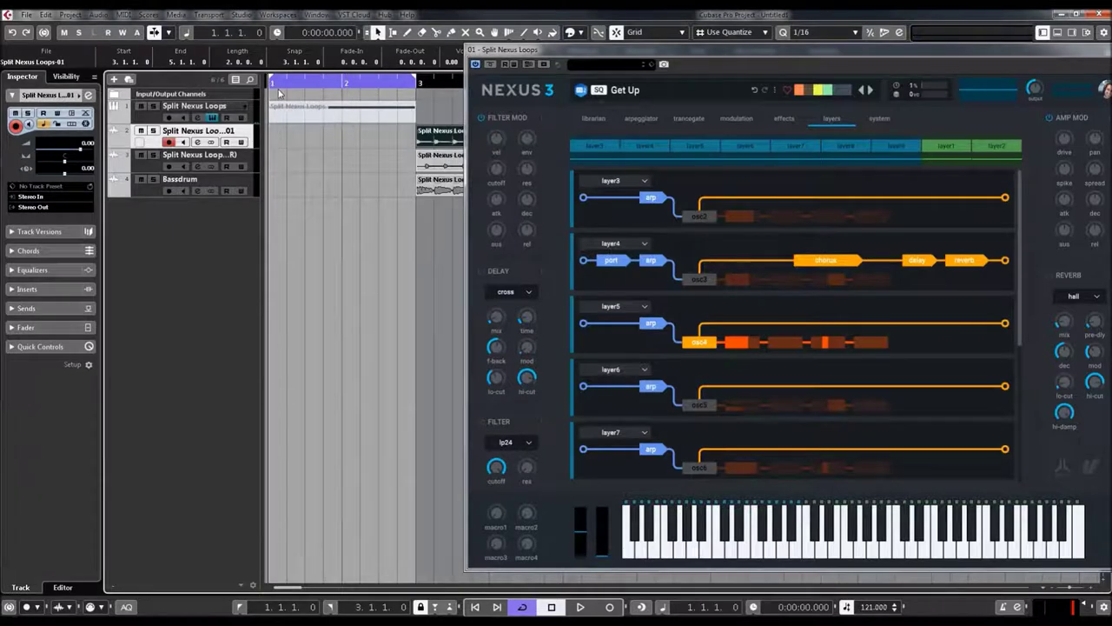
key("space")
key("space")
Step: Unmute the Split Nexus Loops MIDI part, play it from bar 1 and return to the Object Selection tool
right_click(304, 131)
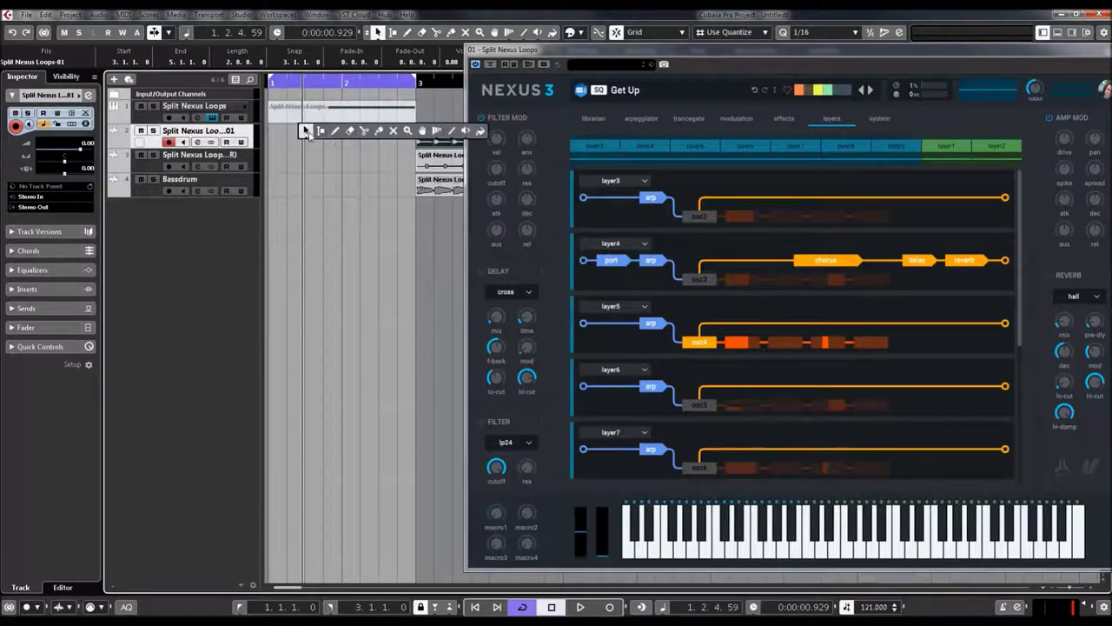
left_click(395, 132)
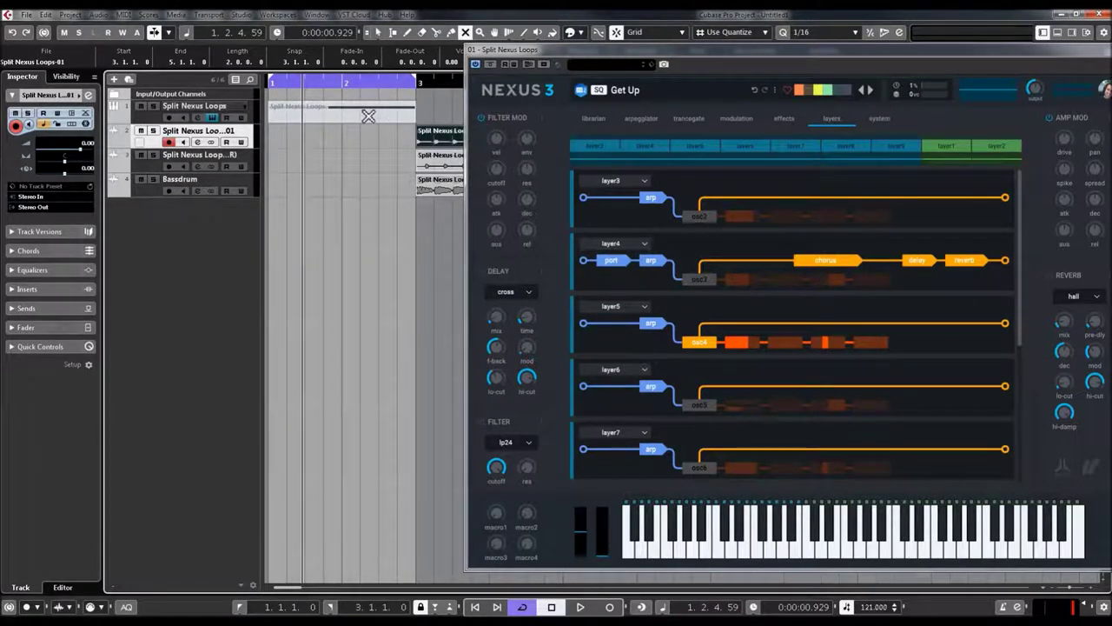
left_click(368, 114)
left_click(272, 83)
key("space")
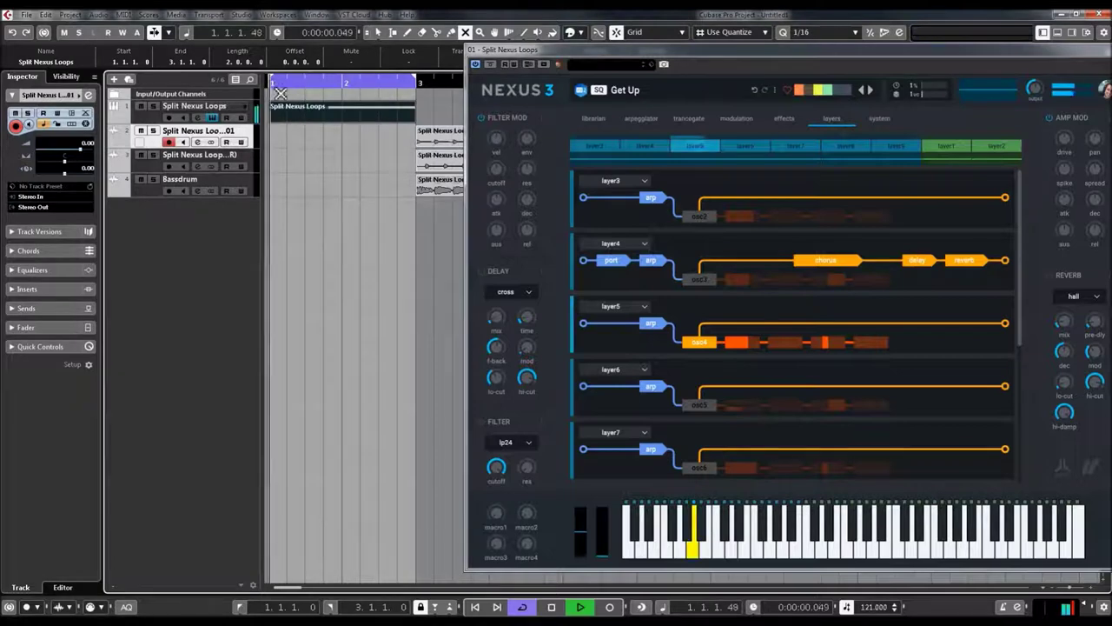
key("space")
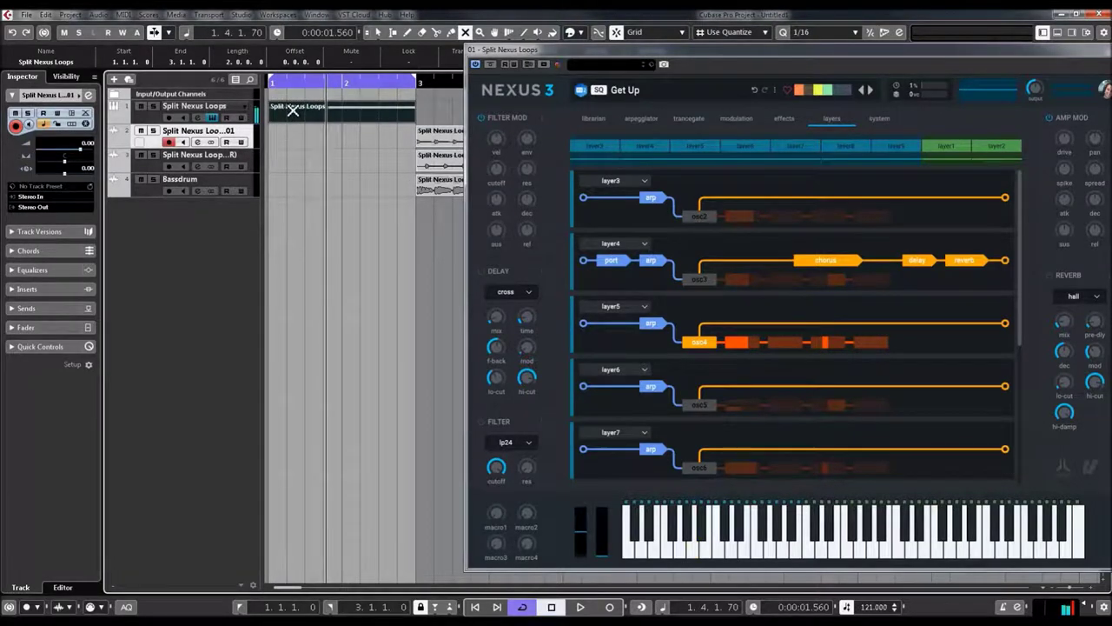
key("1")
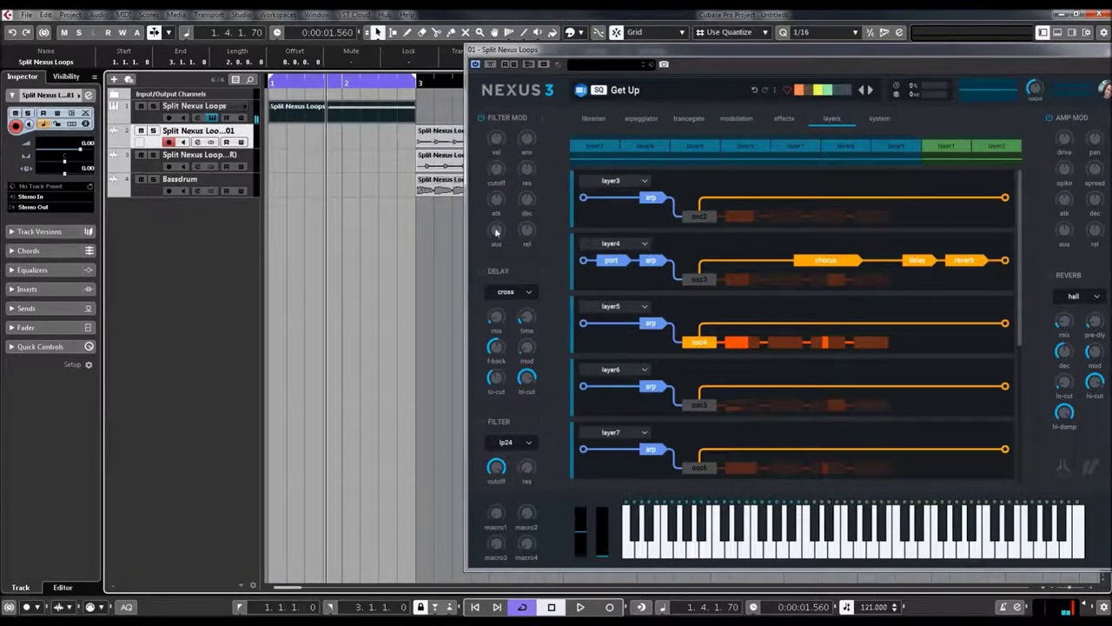
Step: Isolate layer6 in Nexus by disabling osc4 and enabling osc5, and audition it from bar 1
left_click(697, 403)
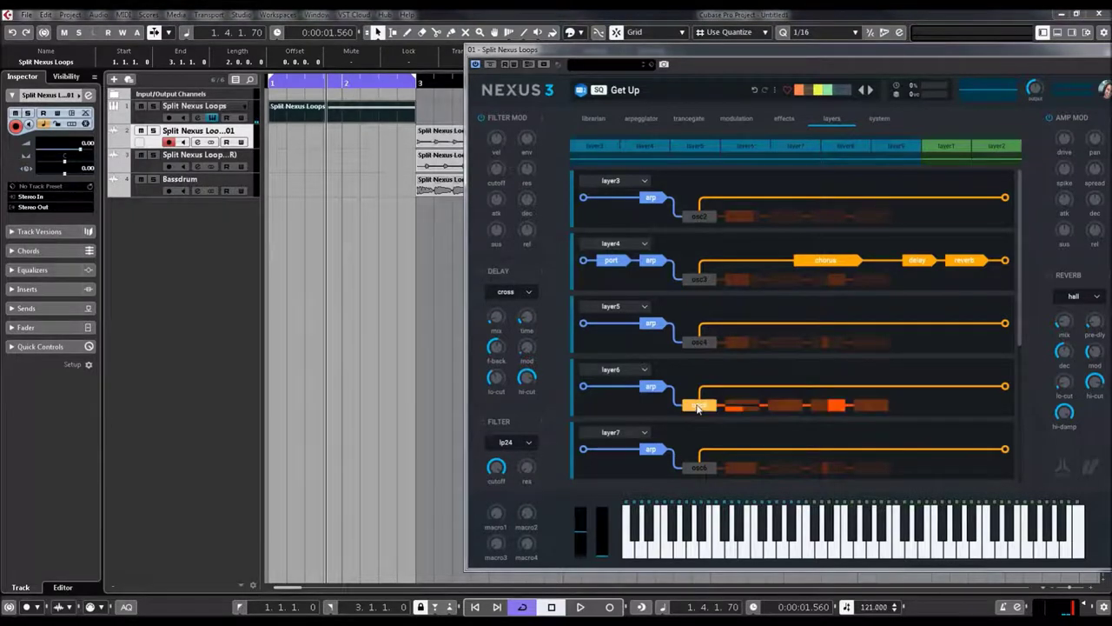
left_click(274, 85)
key("space")
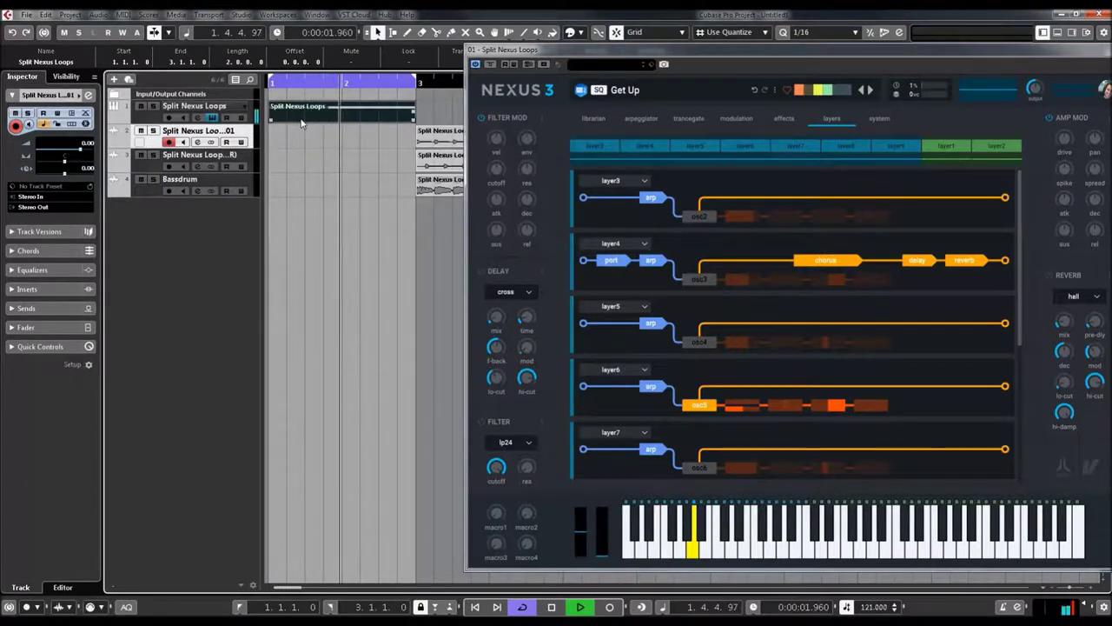
key("space")
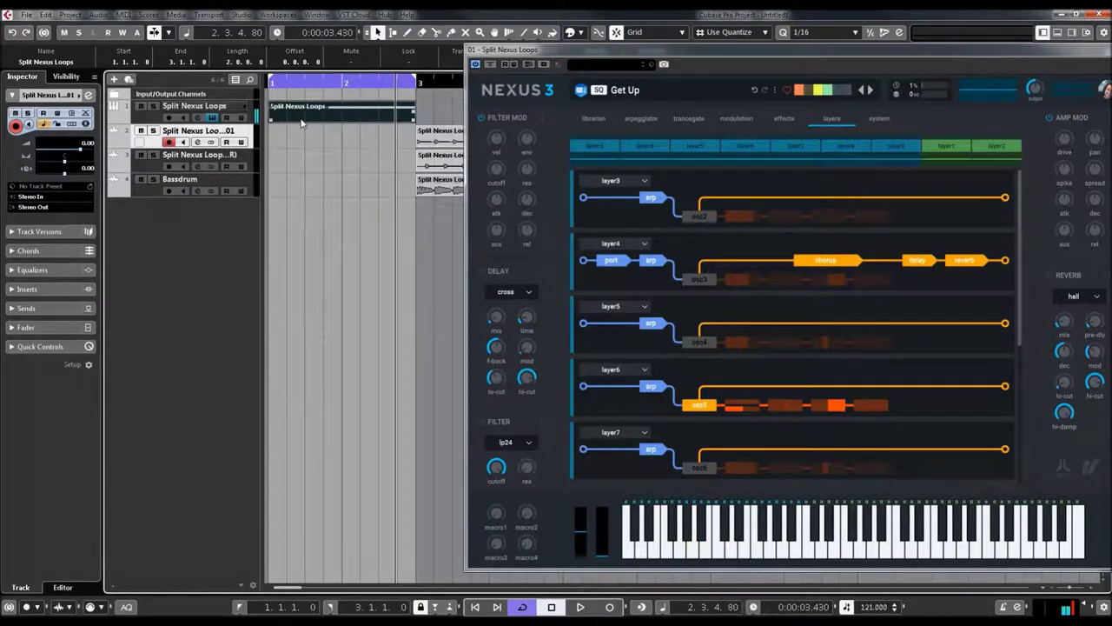
Step: Render the layer6 MIDI part in place with the current settings
left_click(47, 16)
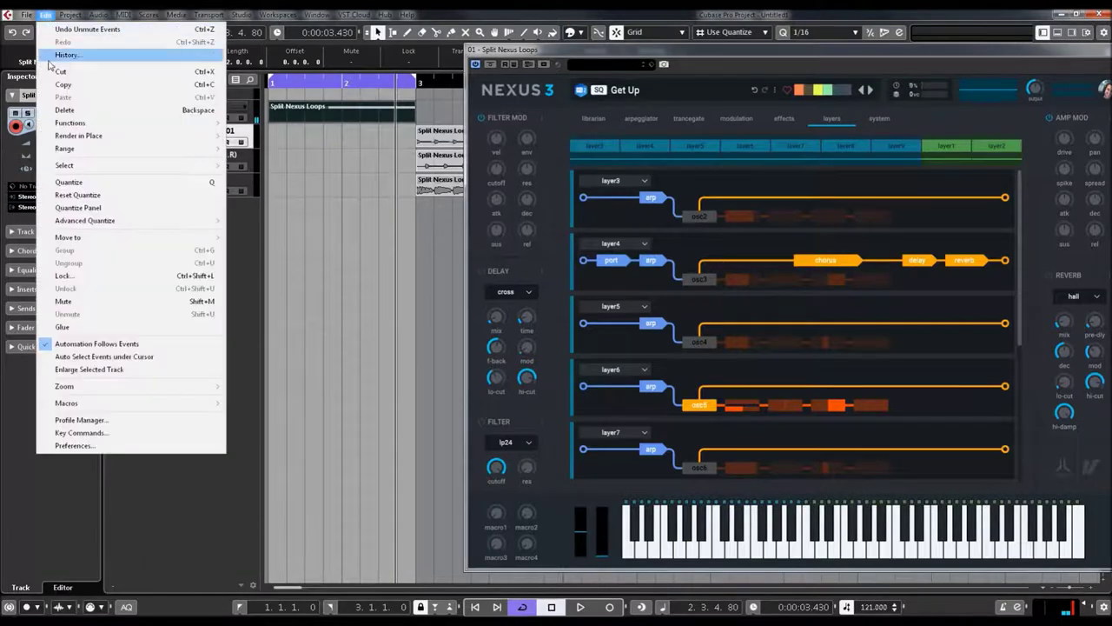
mouse_move(137, 135)
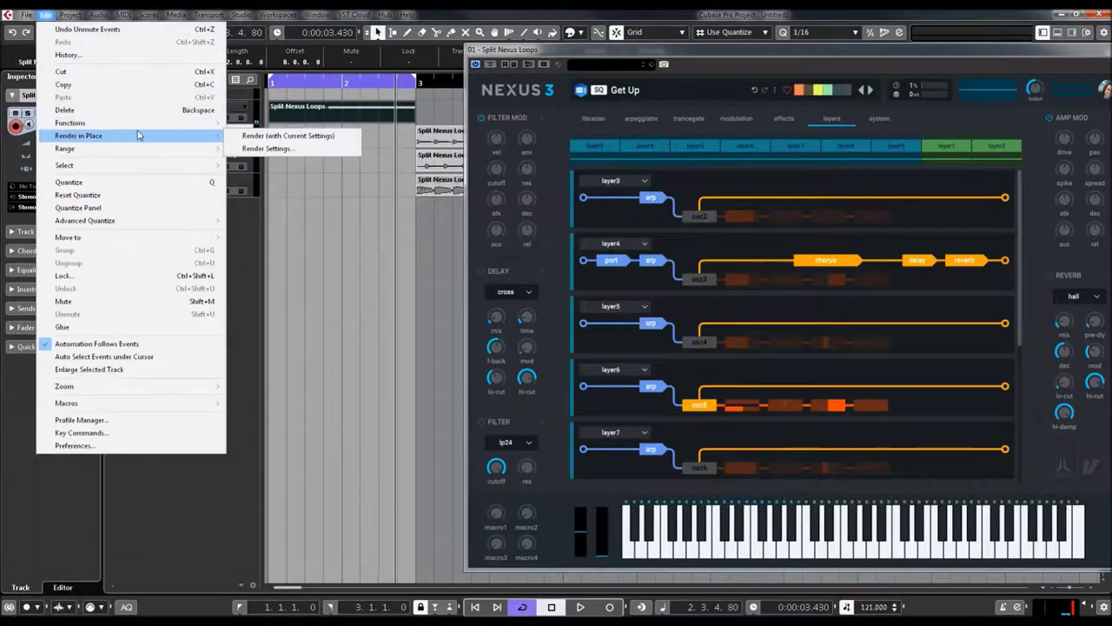
left_click(288, 136)
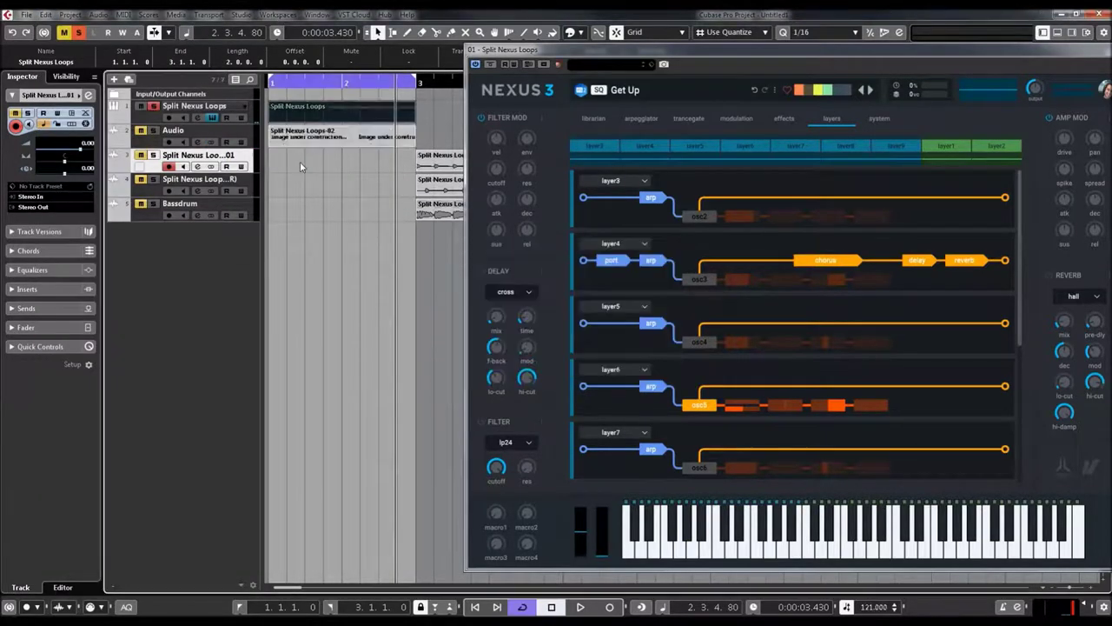
Step: Move the original Split Nexus Loops MIDI part to bar 3 and briefly play the rendered layer6 audio from bar 1
left_click_drag(289, 126, 432, 114)
left_click(269, 82)
key("space")
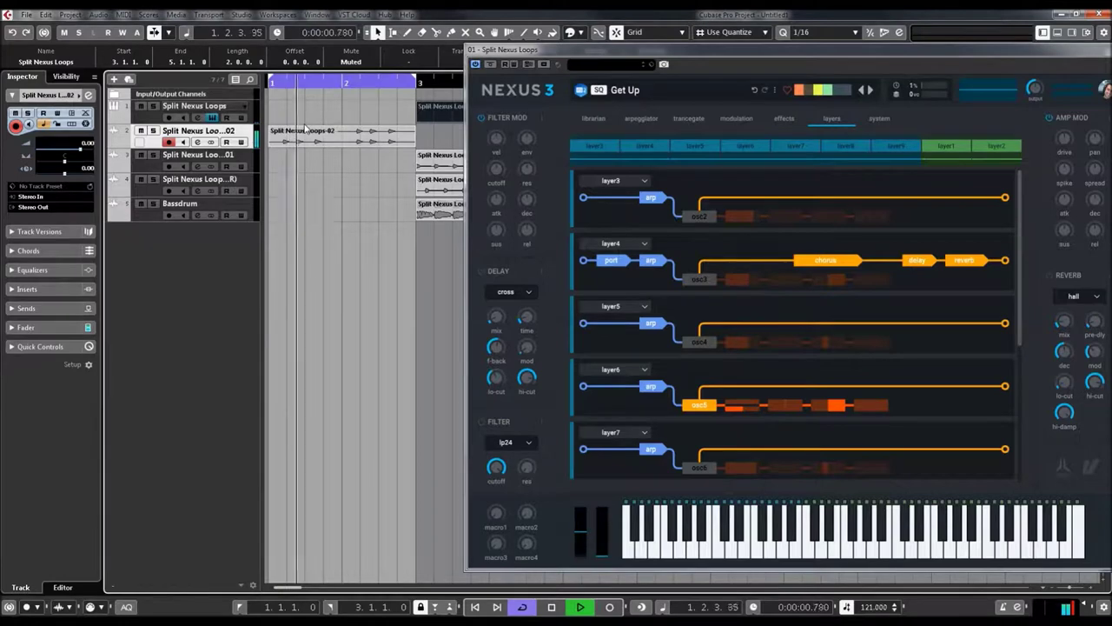
key("space")
Step: Move the three earlier rendered audio events, including the Bassdrum loop, back to bar 1 and play all four loops together
left_click(439, 187)
left_click_drag(439, 216, 310, 217)
left_click(311, 230)
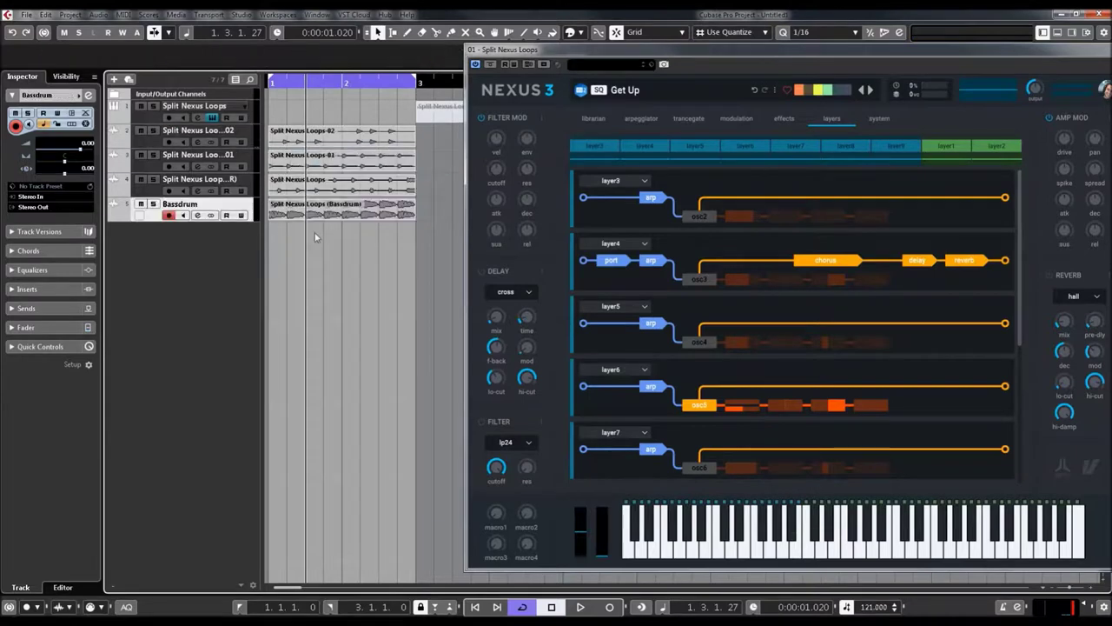
left_click(580, 606)
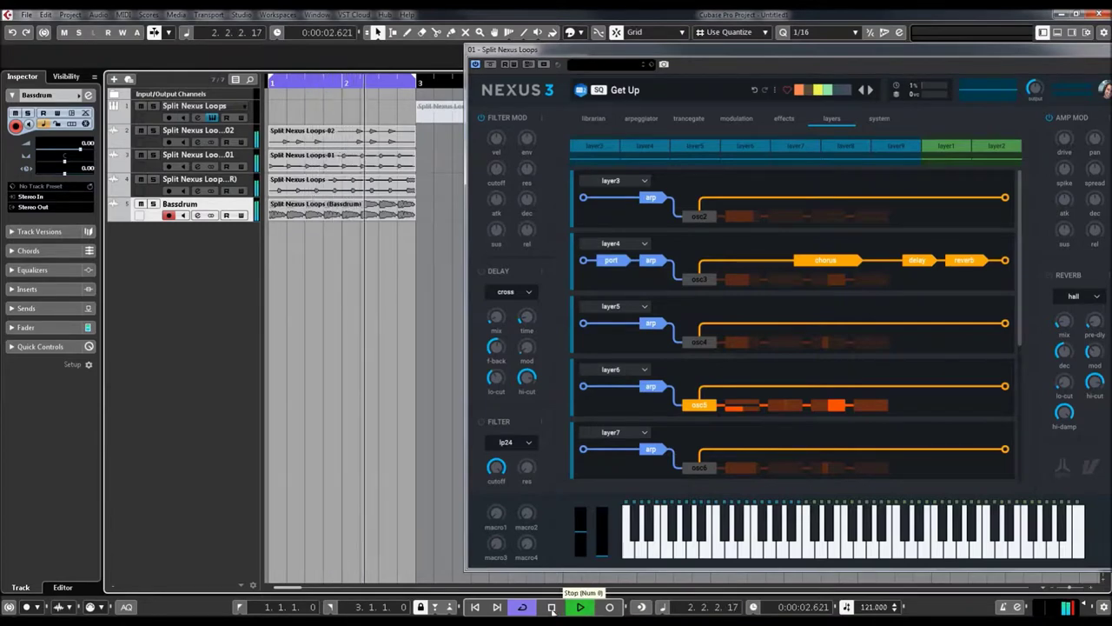
left_click(552, 607)
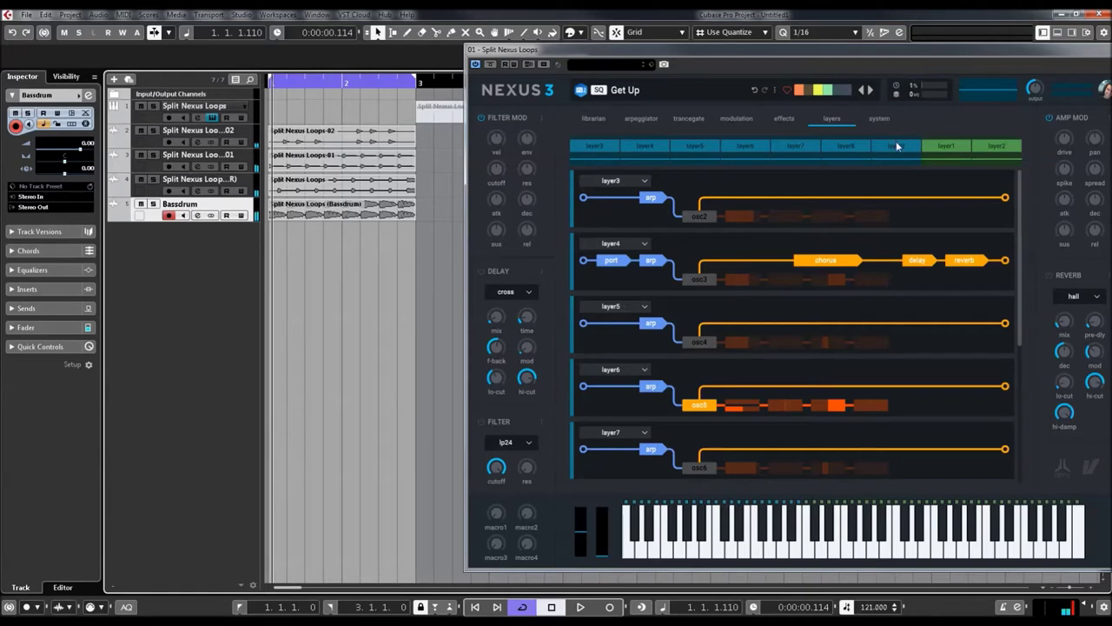
Step: Open the Nexus preset library on the EDM 2 Sequence presets
left_click(595, 119)
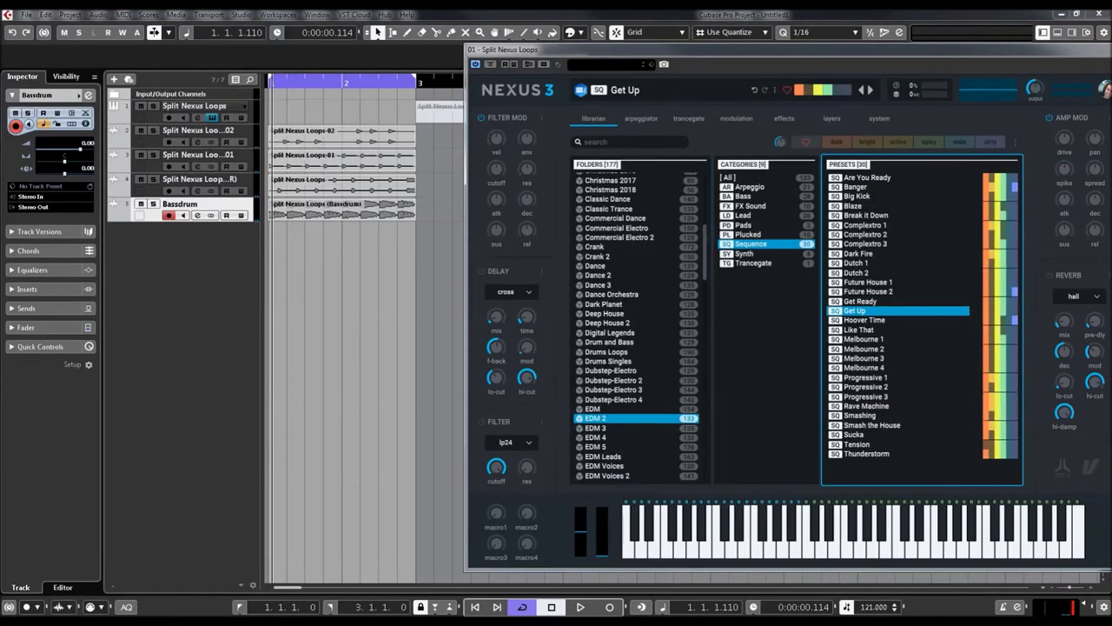